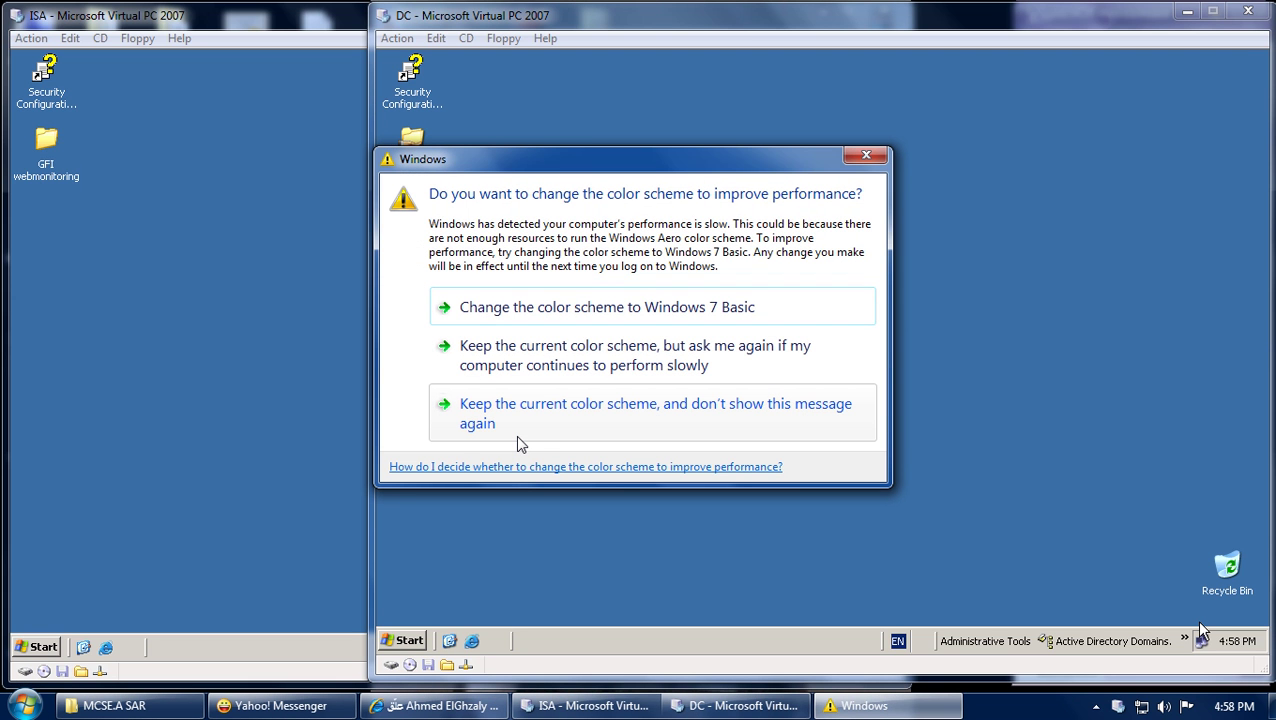
# Keep the current color scheme and suppress the performance message, and open ISA Server Management on the ISA virtual machine
pyautogui.click(522, 416)
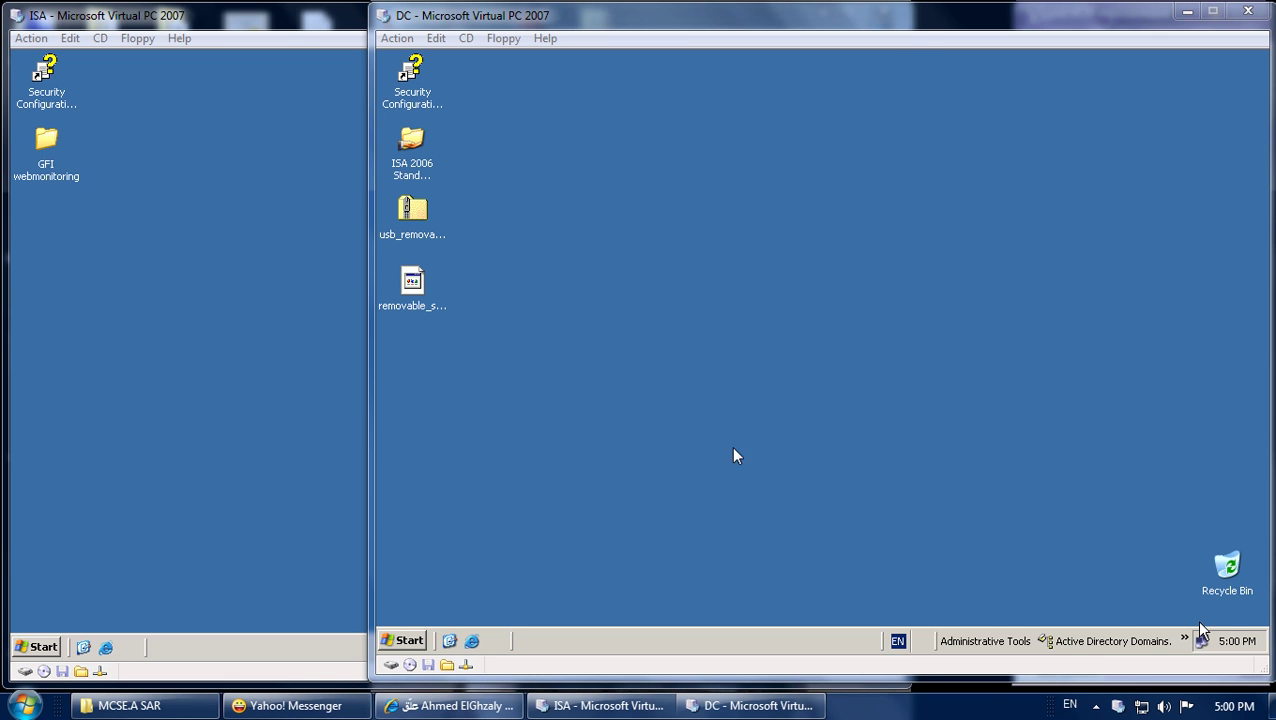
pyautogui.click(285, 483)
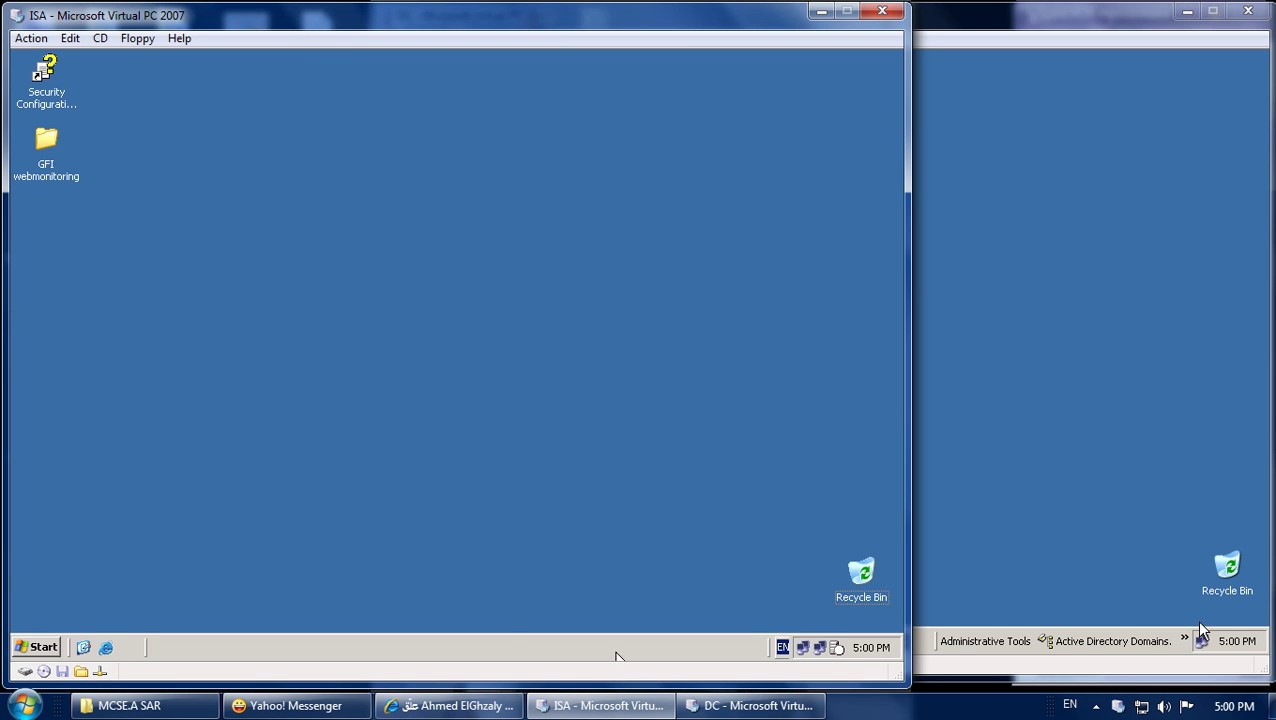
pyautogui.rightClick(507, 373)
pyautogui.click(525, 392)
pyautogui.click(38, 647)
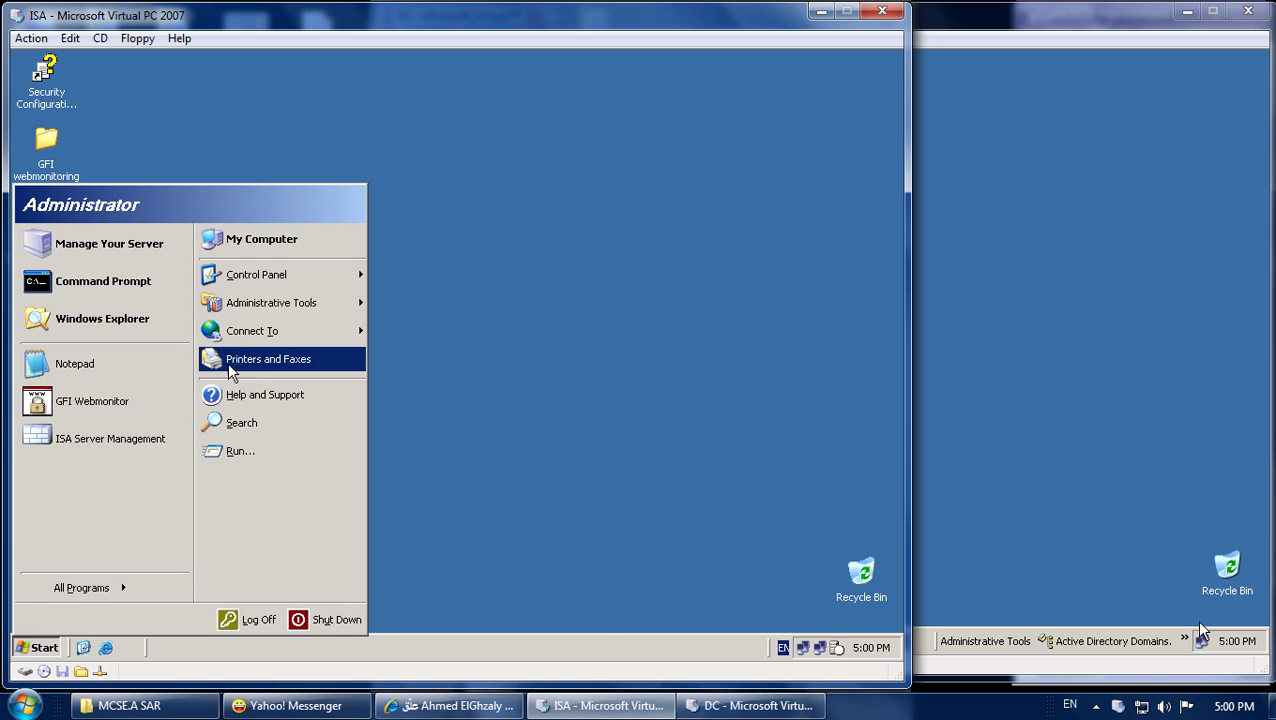
pyautogui.click(138, 443)
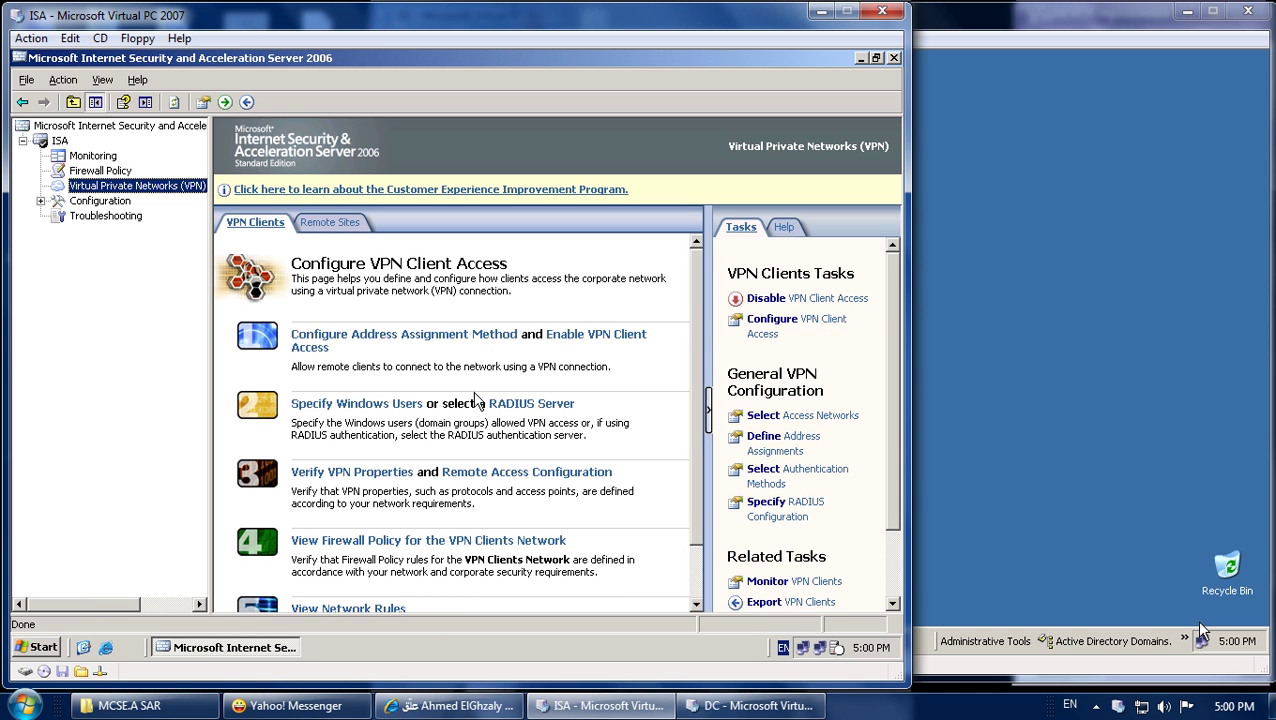
# Open the Define Cache Drives settings from the ISA server's Cache configuration and widen the Disk Space column
pyautogui.click(41, 201)
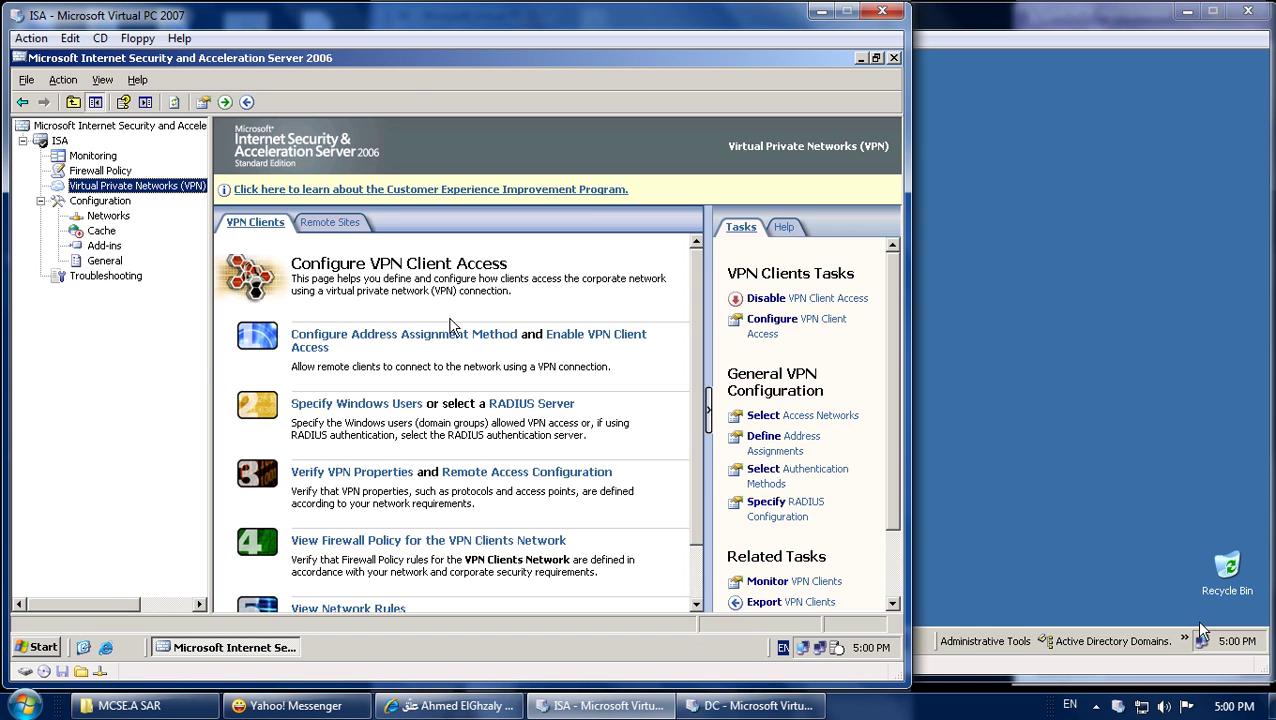
pyautogui.click(100, 232)
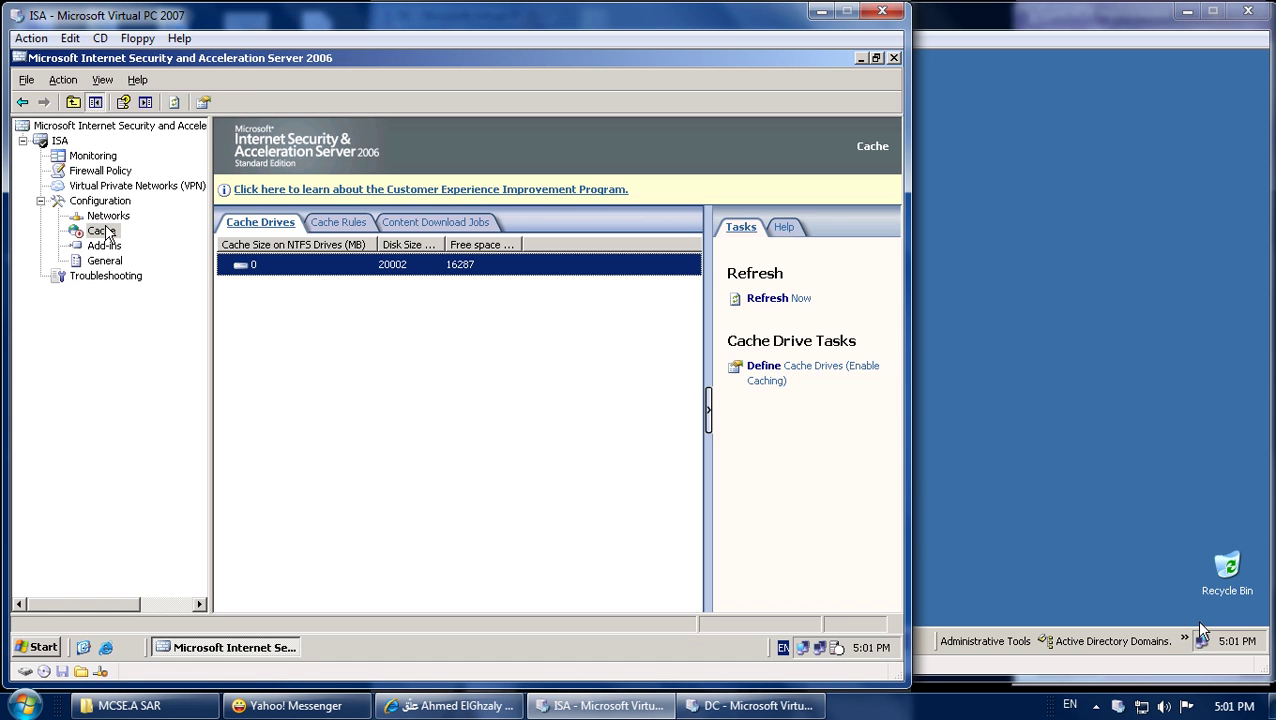
pyautogui.click(812, 380)
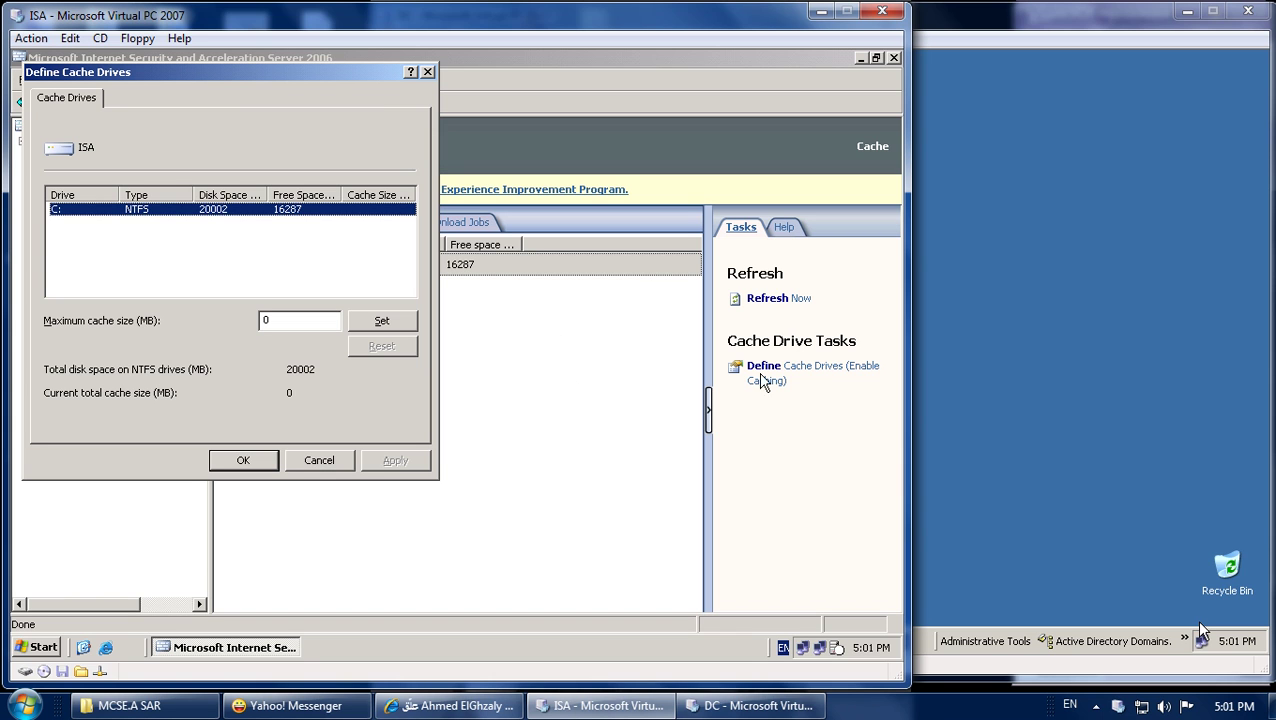
pyautogui.moveTo(302, 67); pyautogui.dragTo(470, 73)
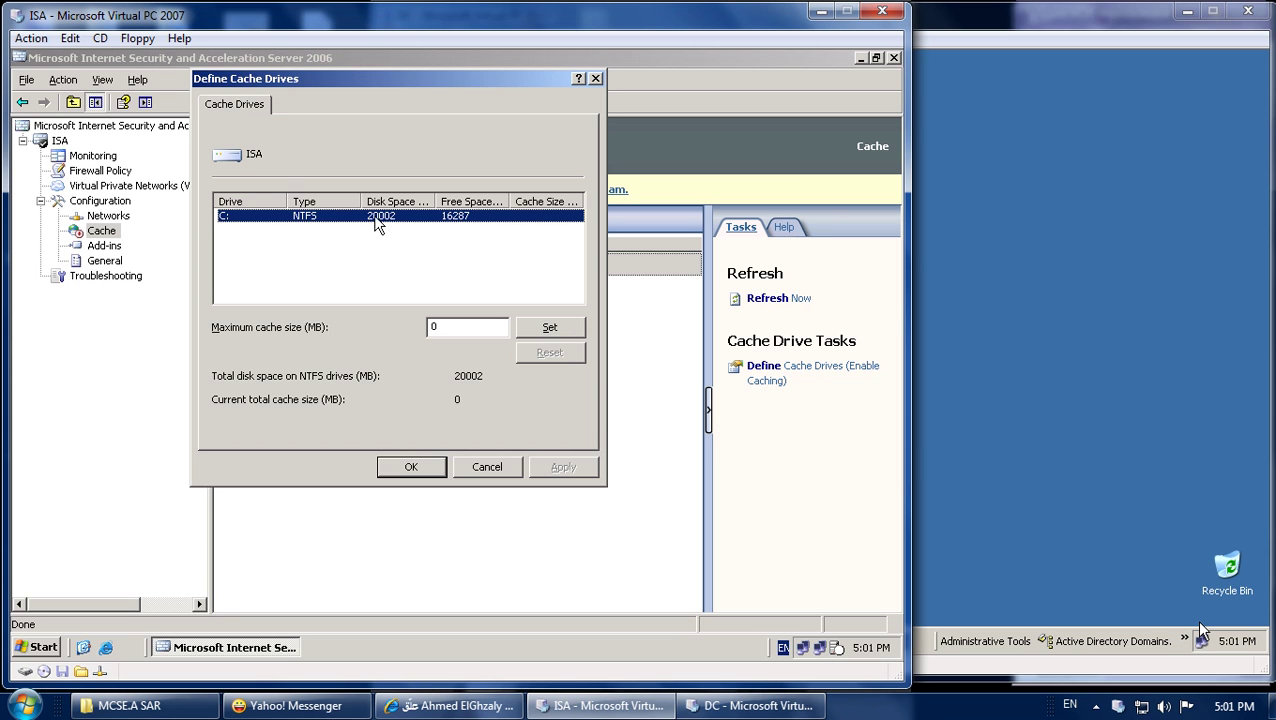
pyautogui.moveTo(437, 201); pyautogui.dragTo(447, 201)
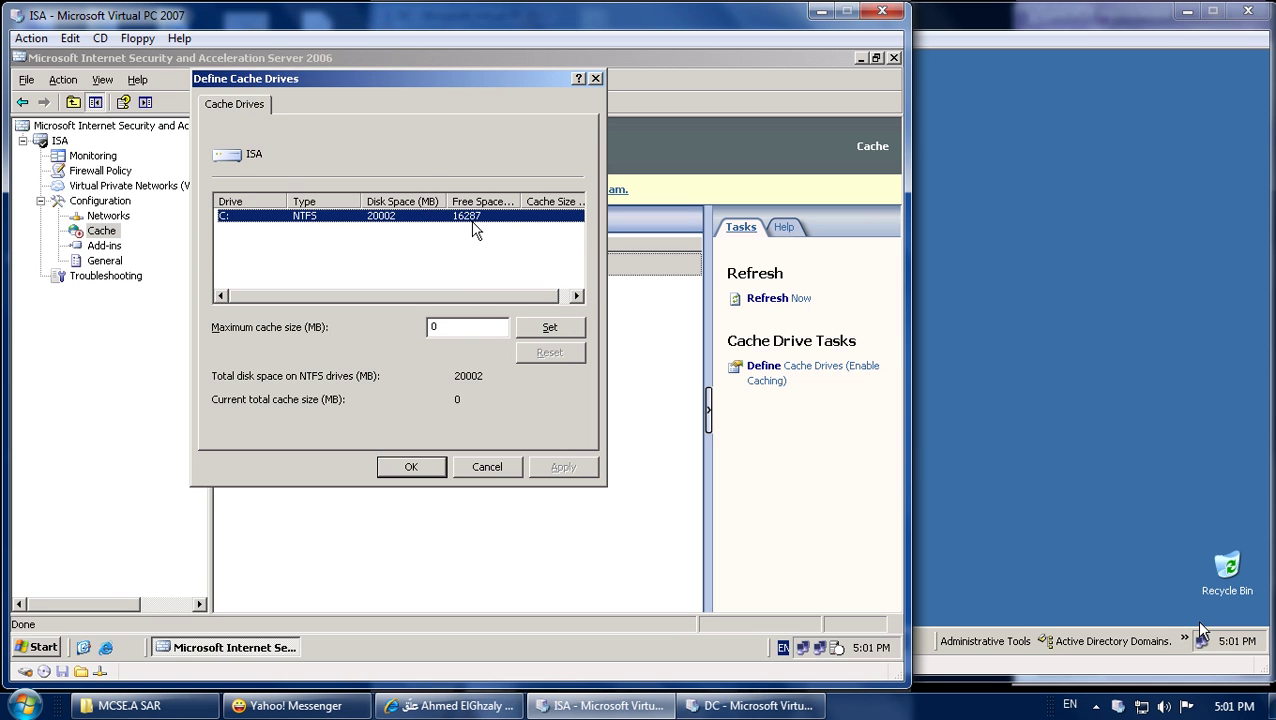
# Set the maximum cache size of drive C: to 3000 MB and accept the cache drive settings
pyautogui.doubleClick(432, 327)
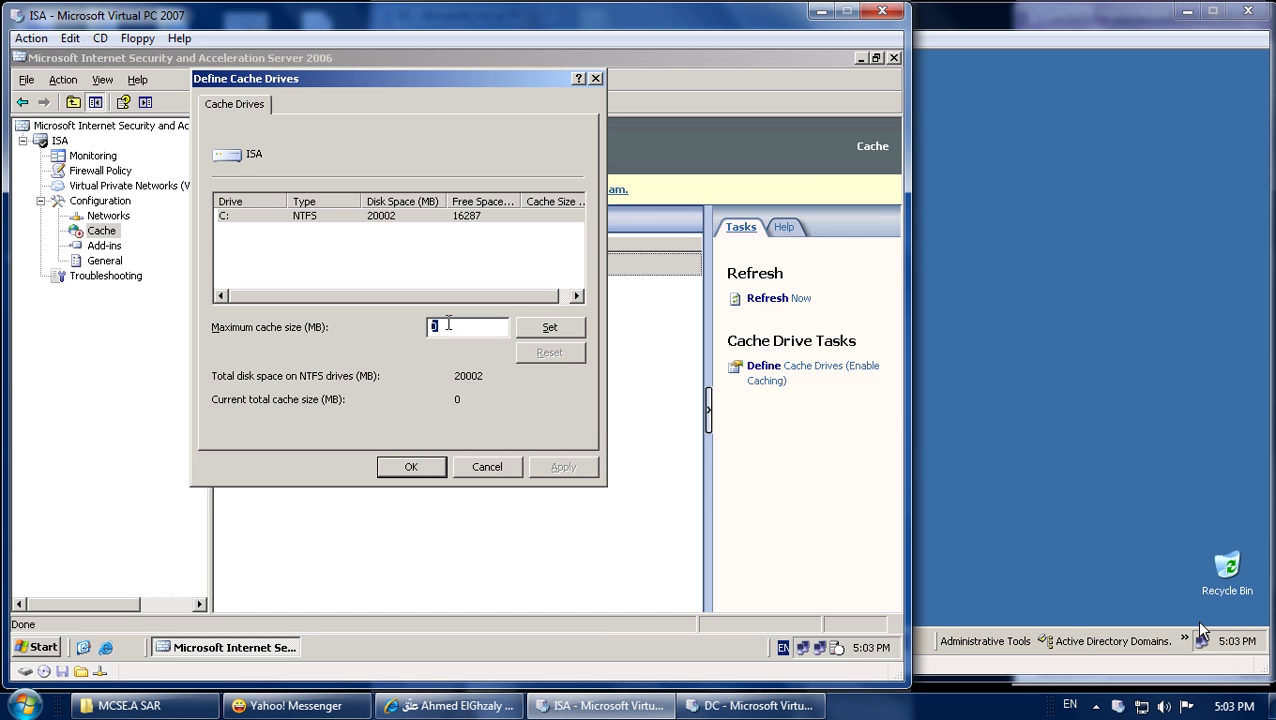
pyautogui.write('3000')
pyautogui.click(550, 330)
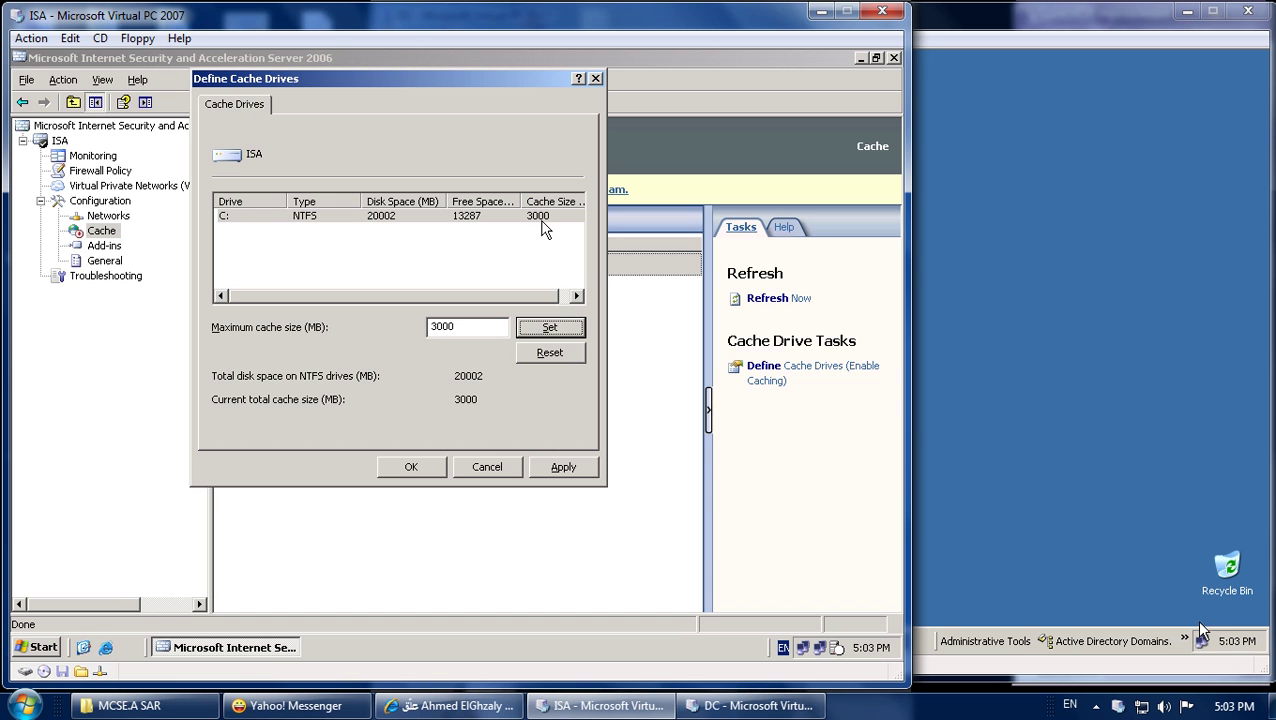
pyautogui.click(562, 467)
pyautogui.click(412, 467)
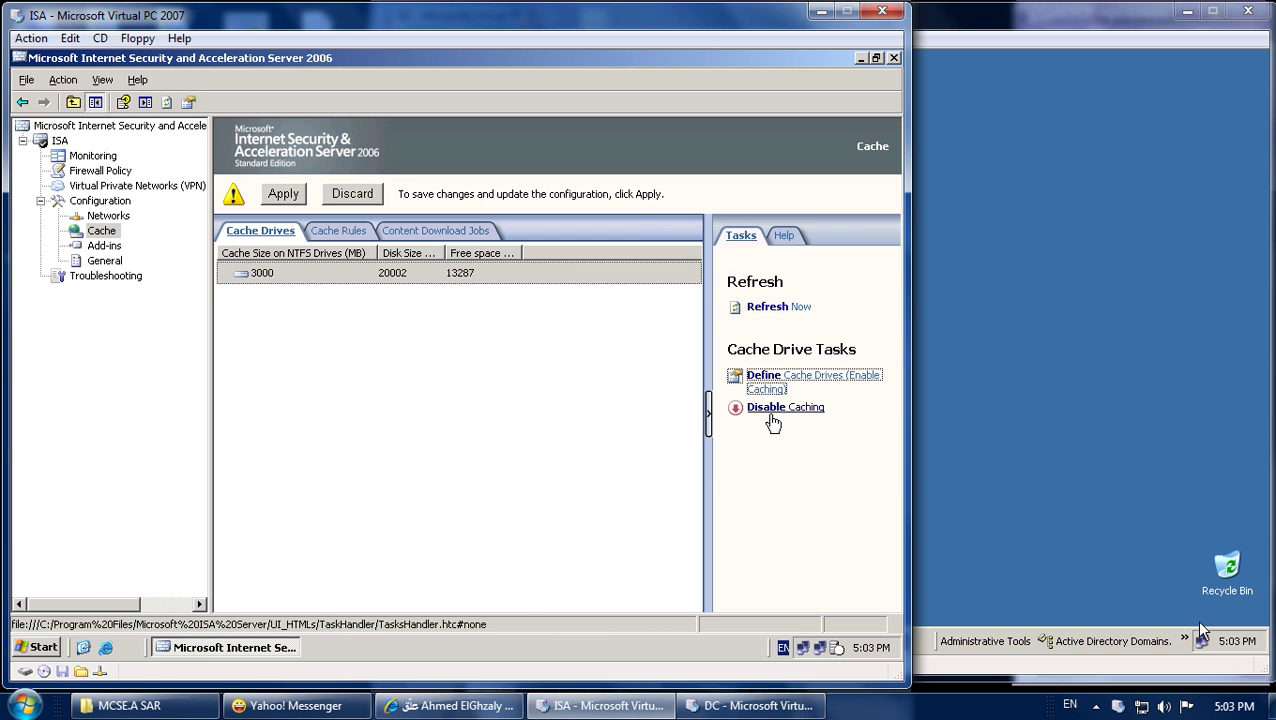
# Apply the pending ISA configuration changes with the option to save the changes and restart the services
pyautogui.click(289, 197)
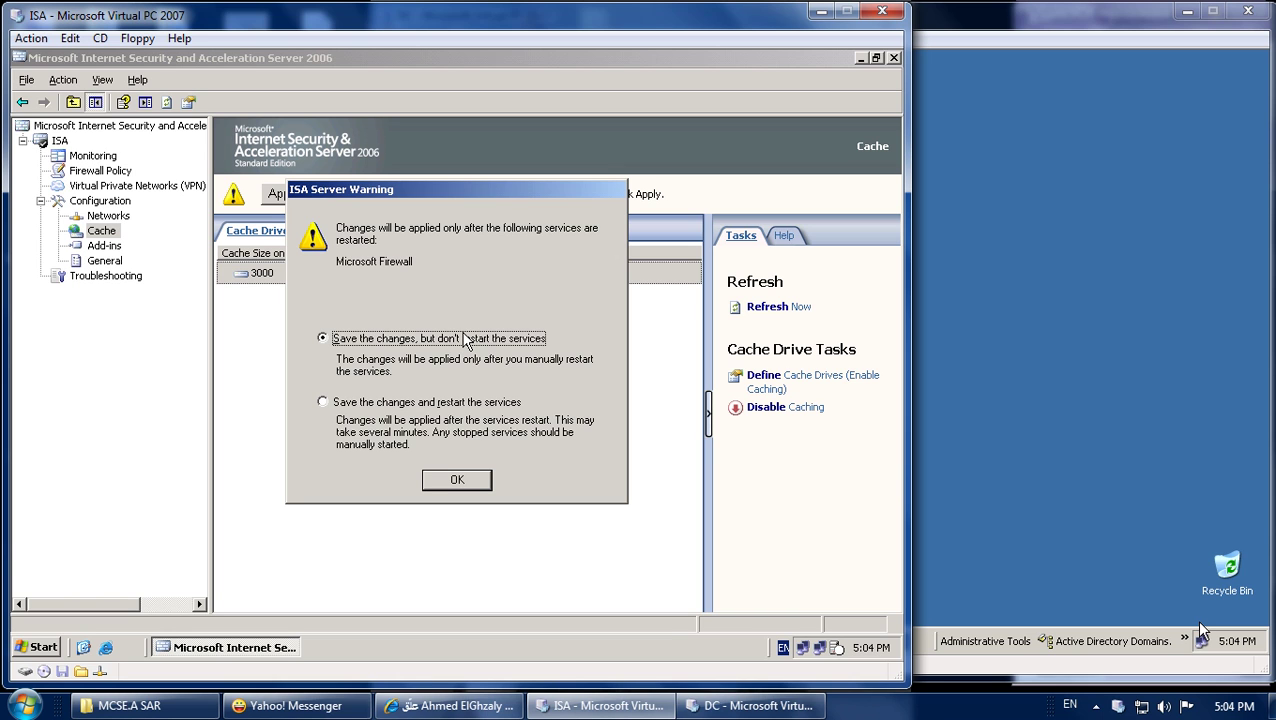
pyautogui.click(342, 404)
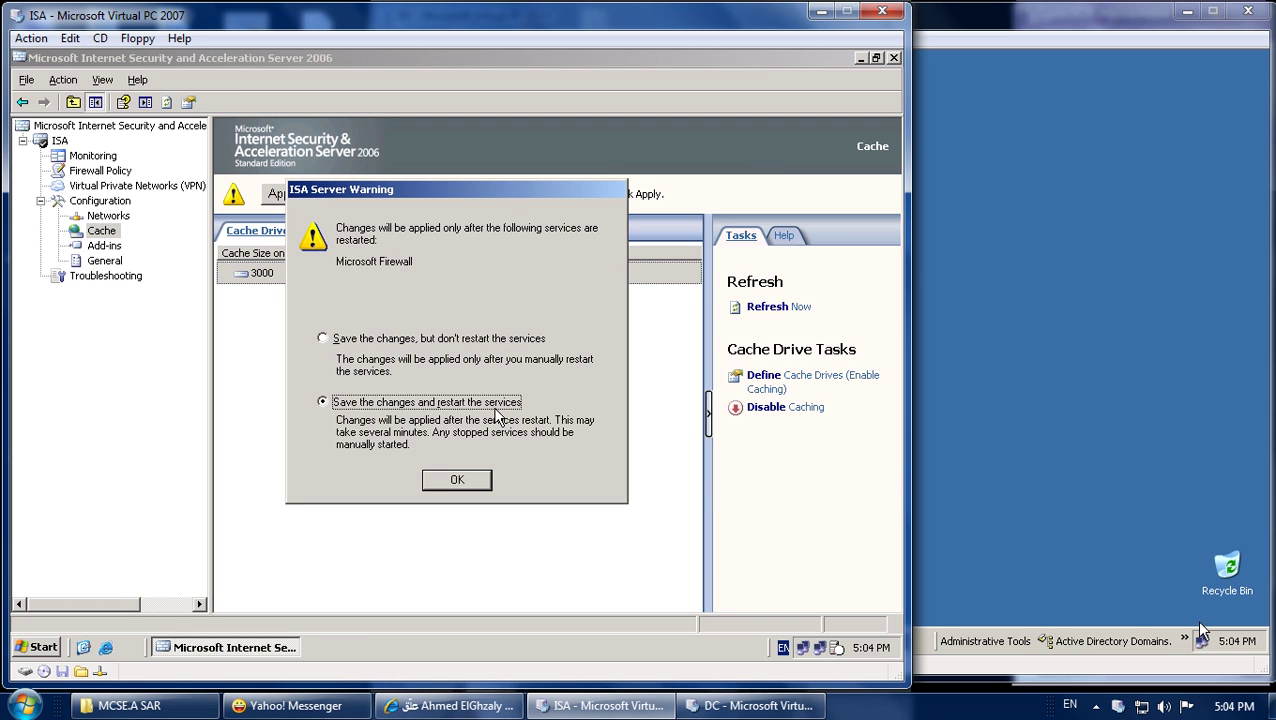
pyautogui.click(421, 339)
pyautogui.click(411, 404)
pyautogui.click(456, 482)
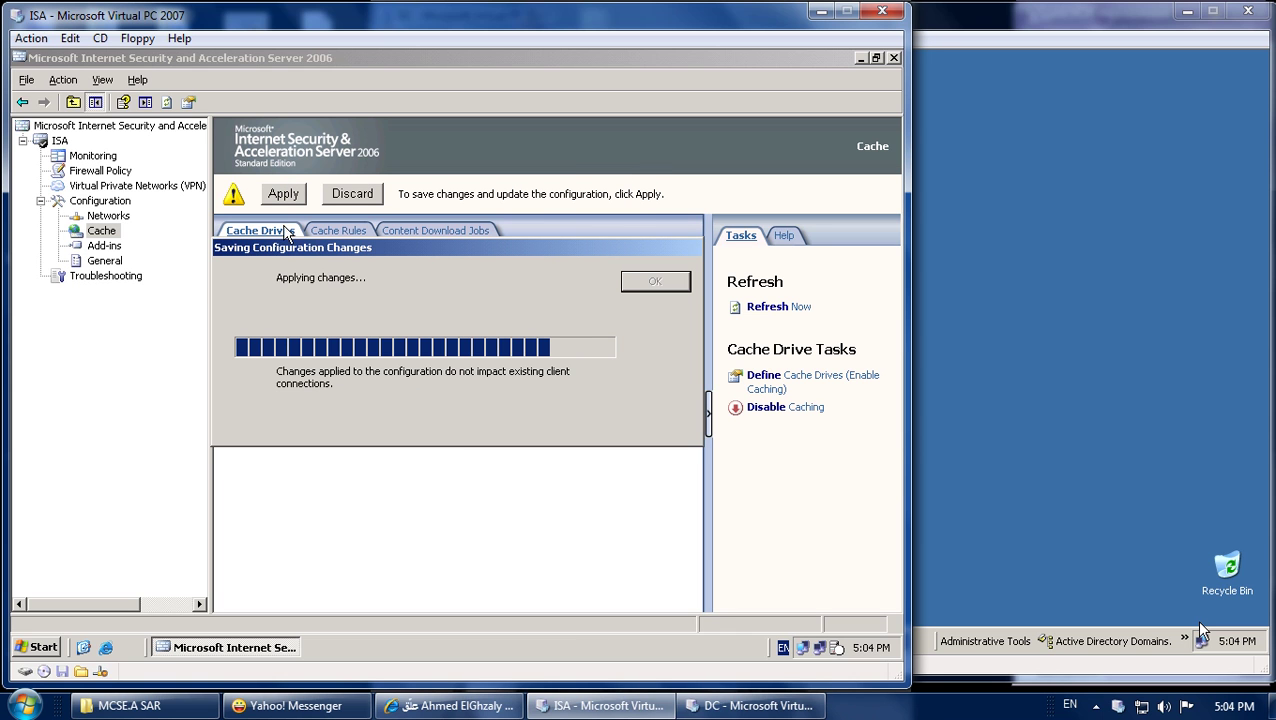
pyautogui.moveTo(306, 246); pyautogui.dragTo(314, 292)
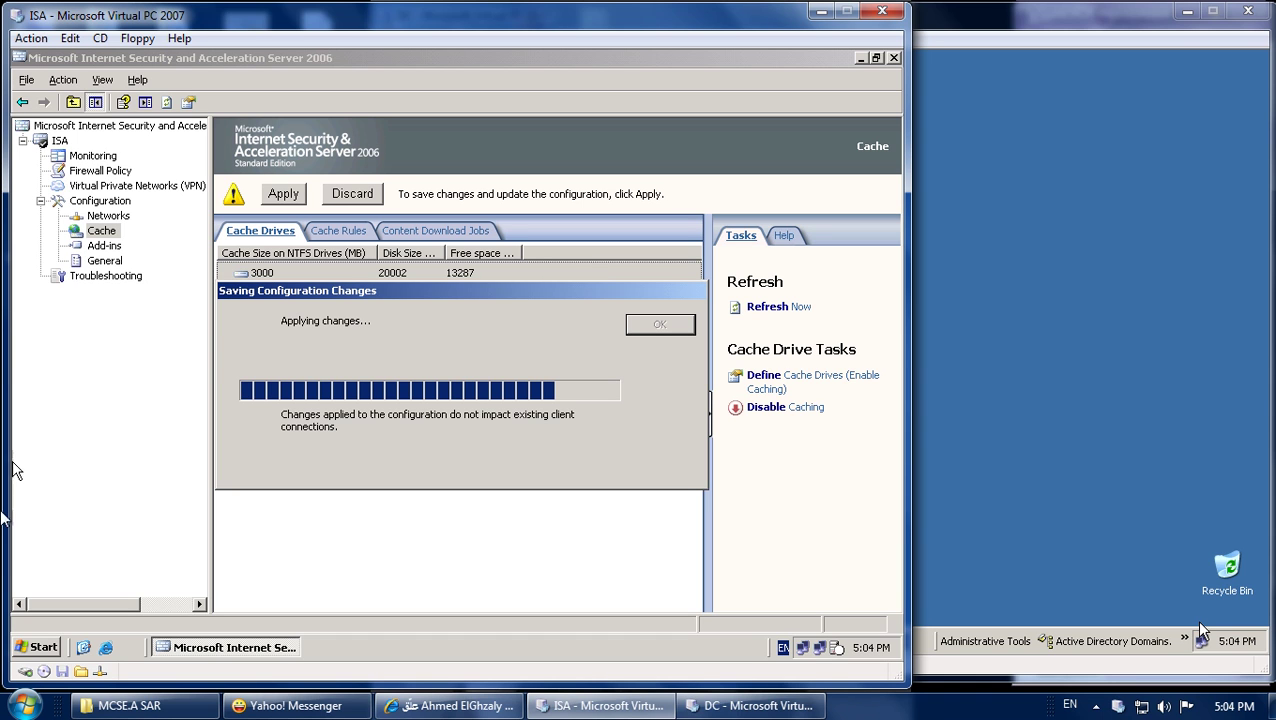
# Switch to Internet Explorer on the host and look through the open Yahoo! Mail message and the other open pages
pyautogui.click(450, 705)
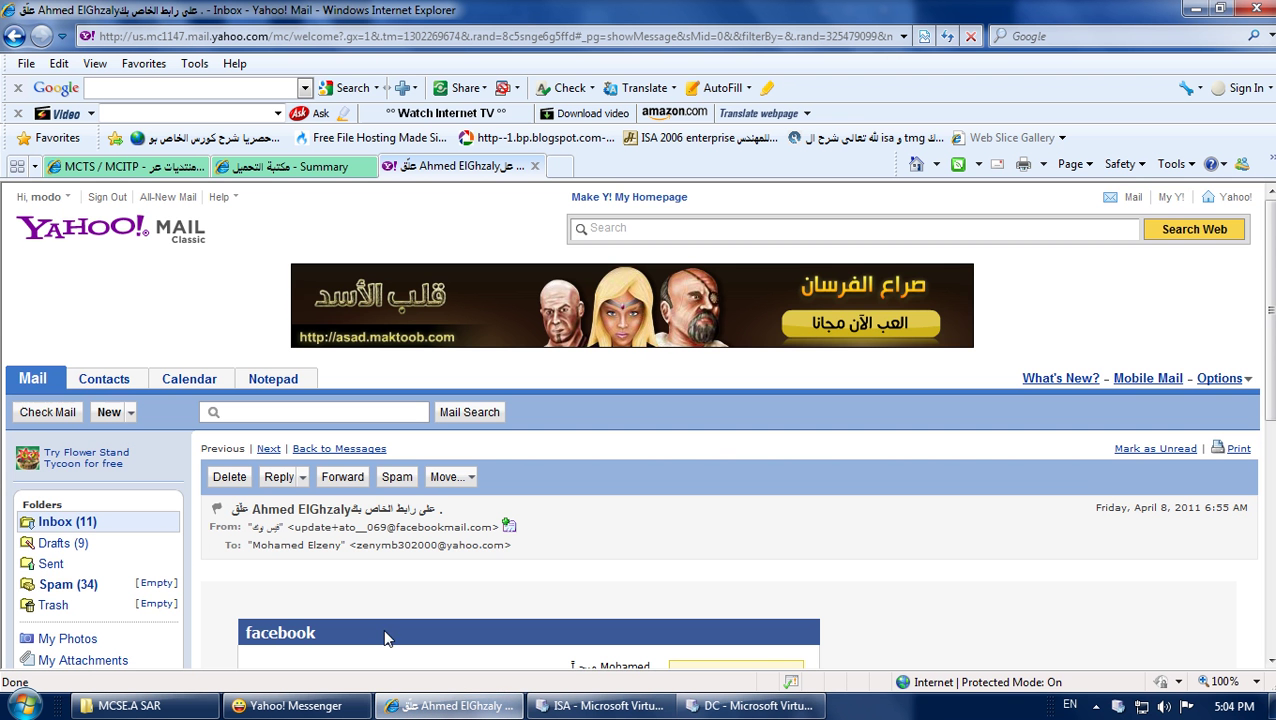
pyautogui.scroll(-3, 445, 428)
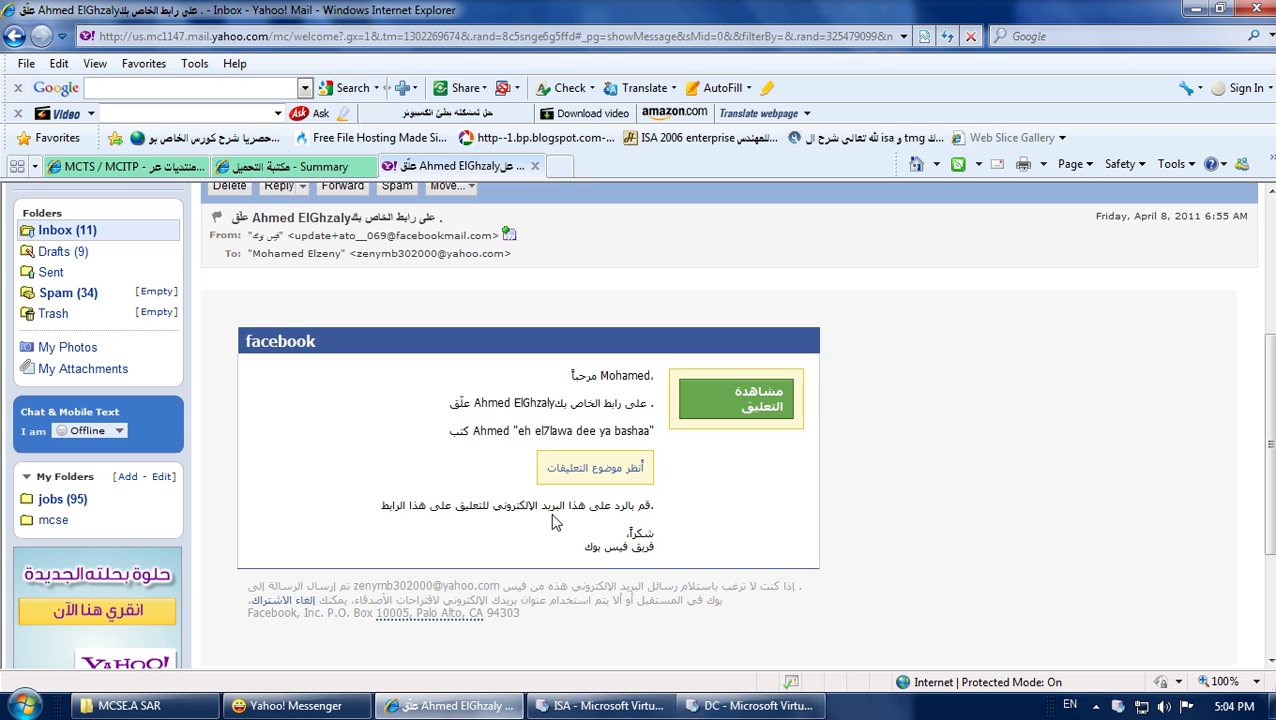
pyautogui.scroll(3, 540, 490)
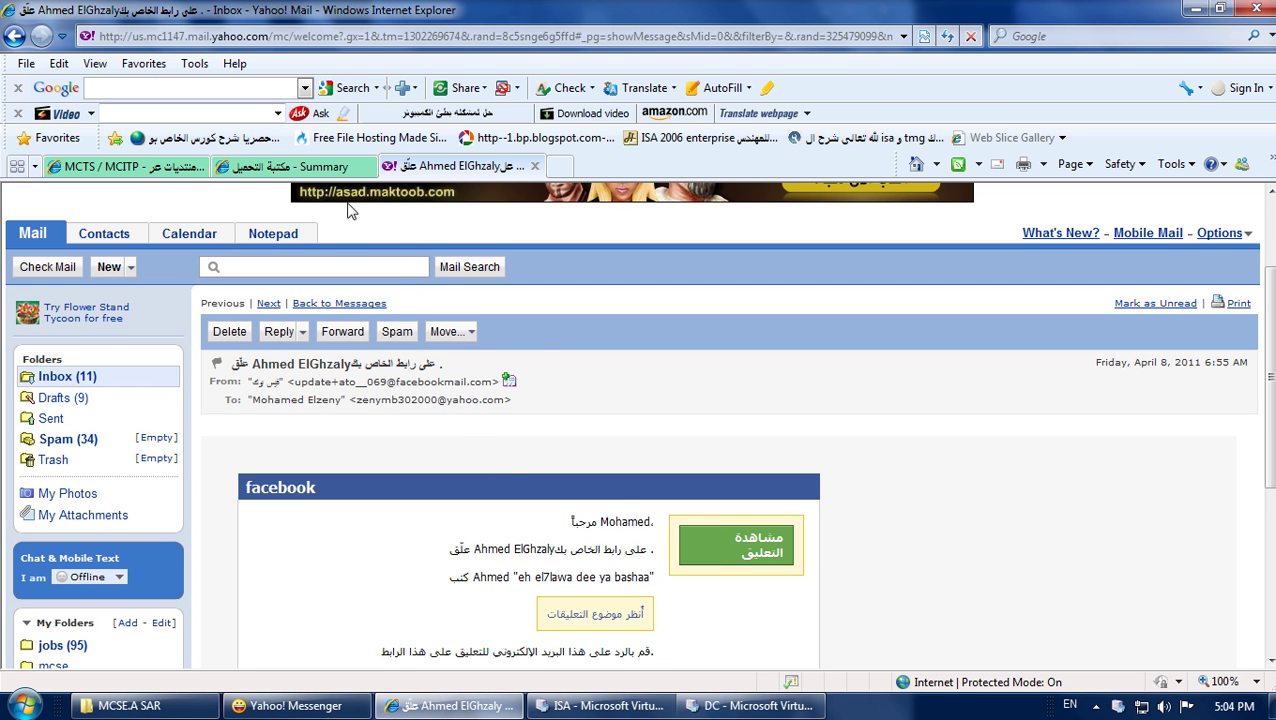
pyautogui.click(250, 167)
pyautogui.click(130, 168)
pyautogui.click(280, 167)
pyautogui.click(416, 170)
pyautogui.click(436, 705)
pyautogui.click(436, 706)
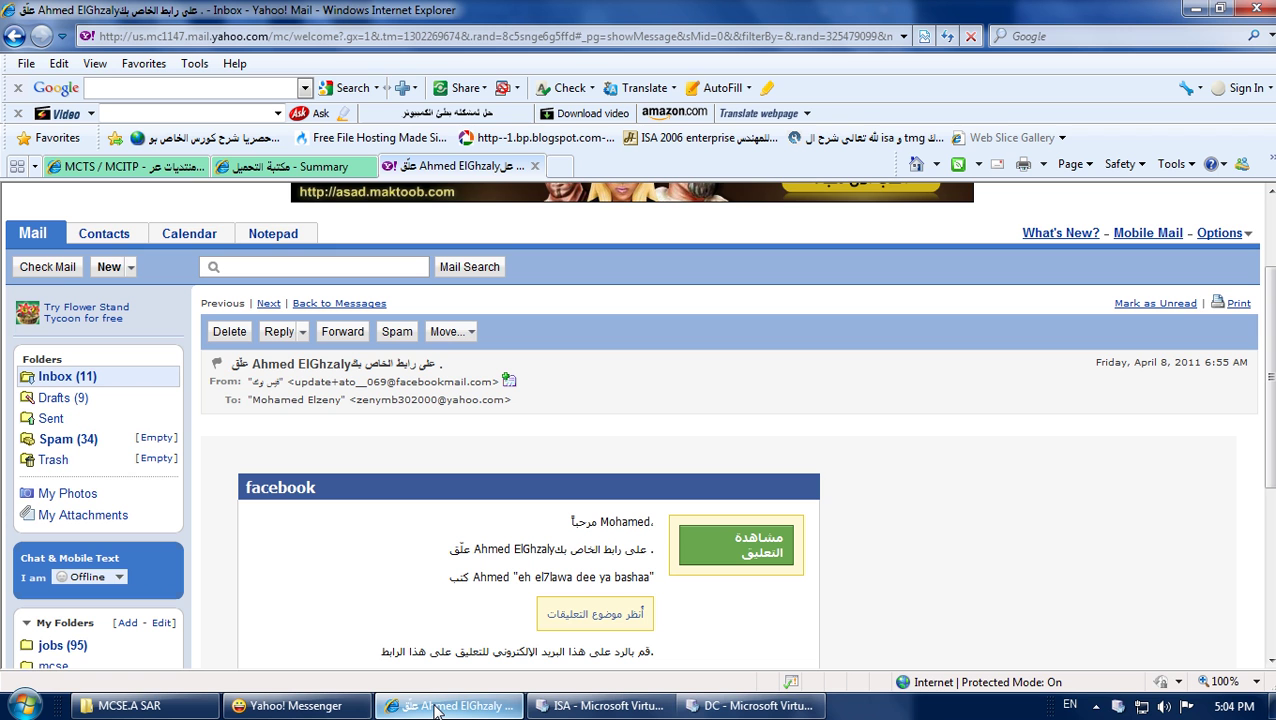
pyautogui.click(555, 168)
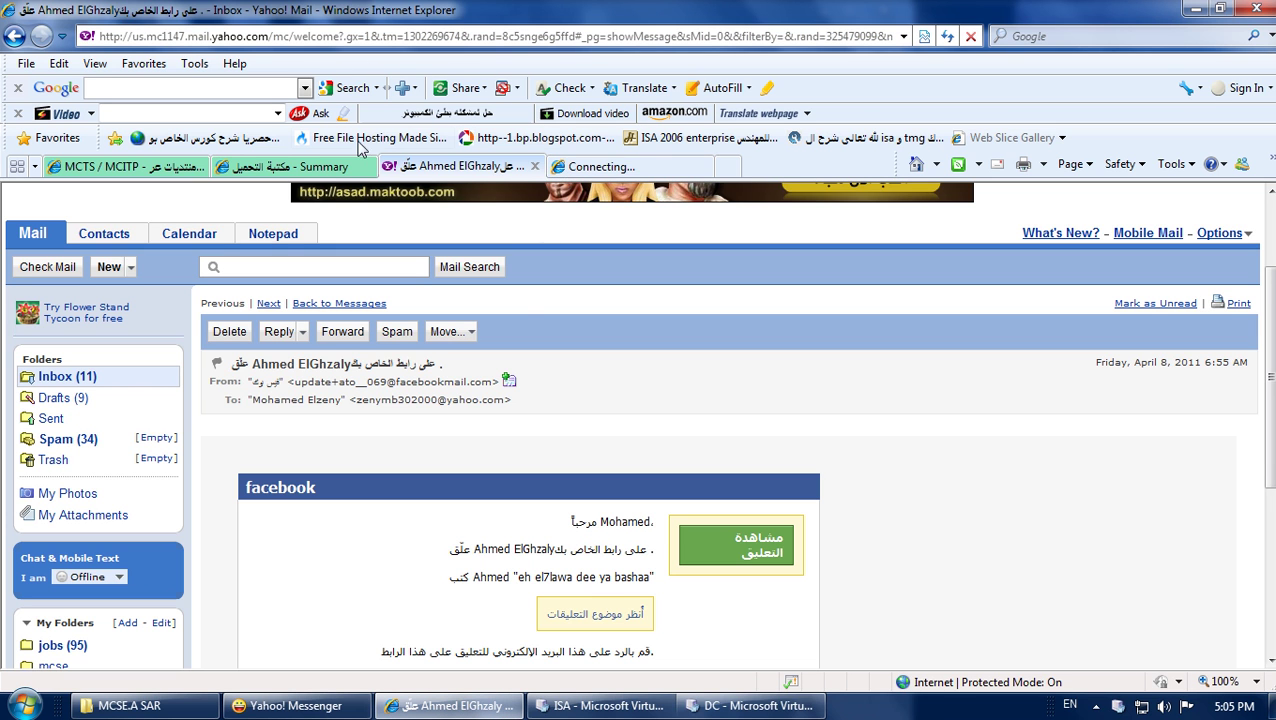
pyautogui.click(645, 172)
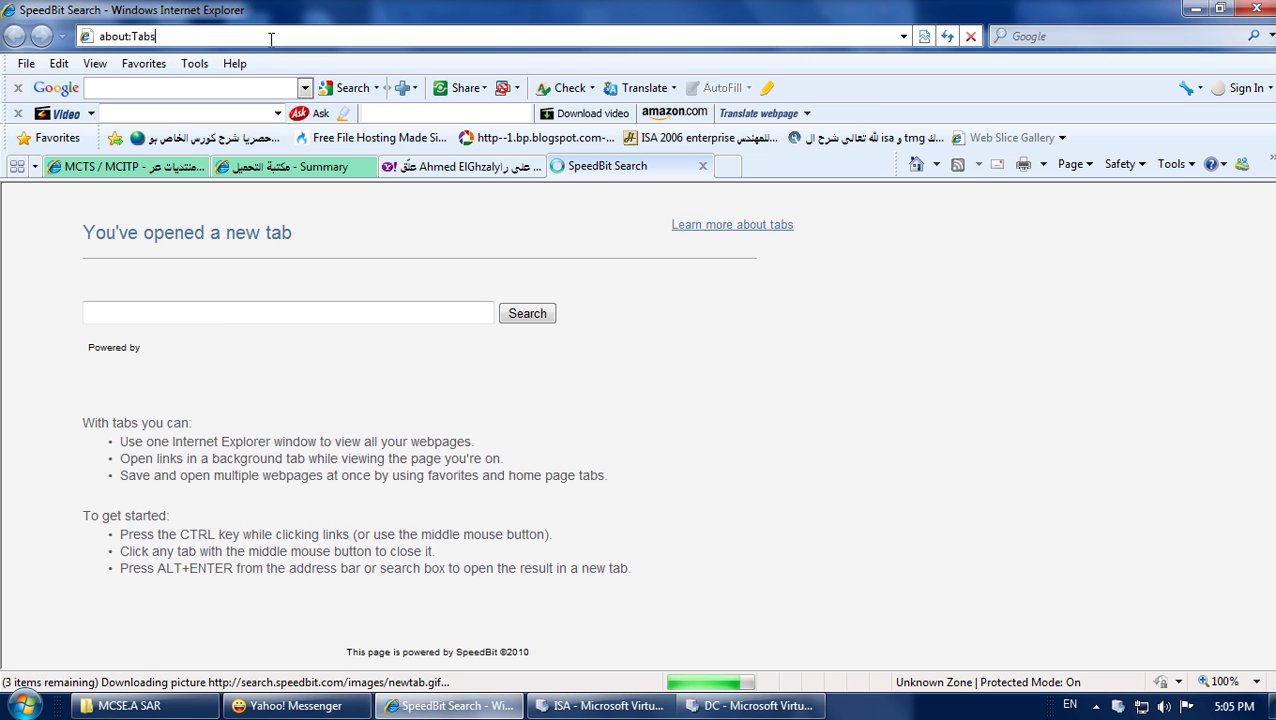
pyautogui.click(270, 38)
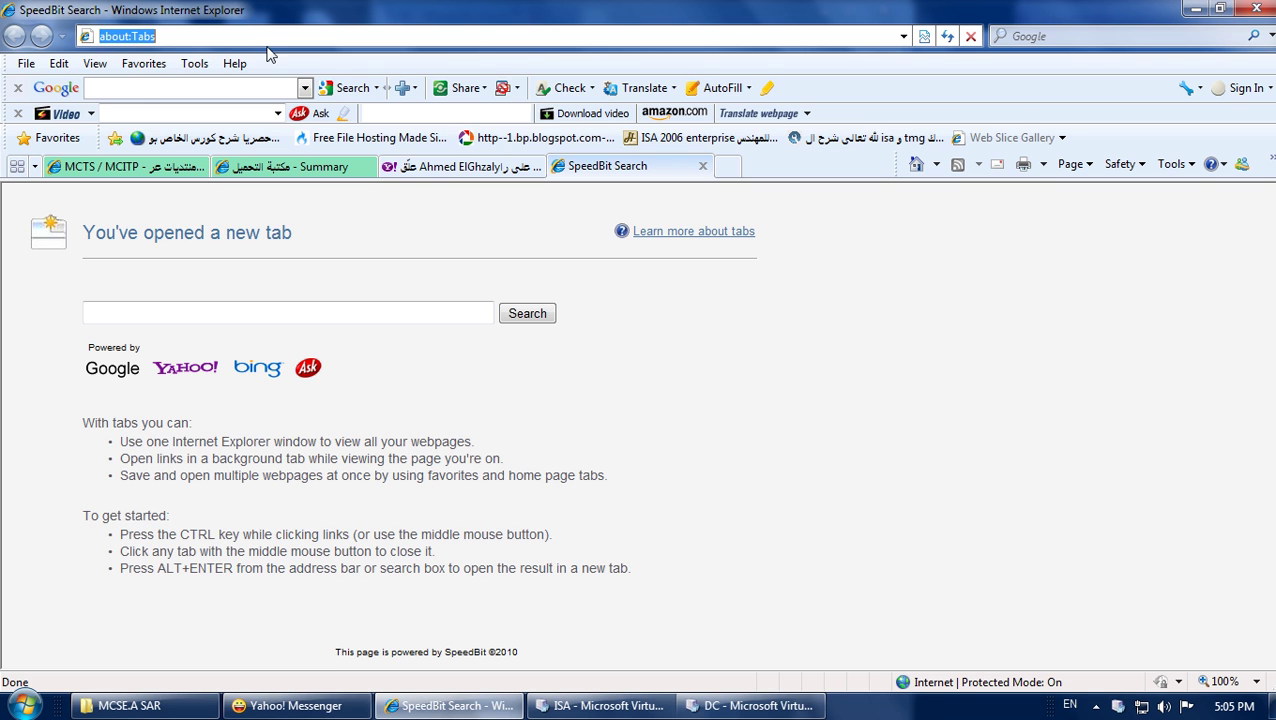
pyautogui.write('f')
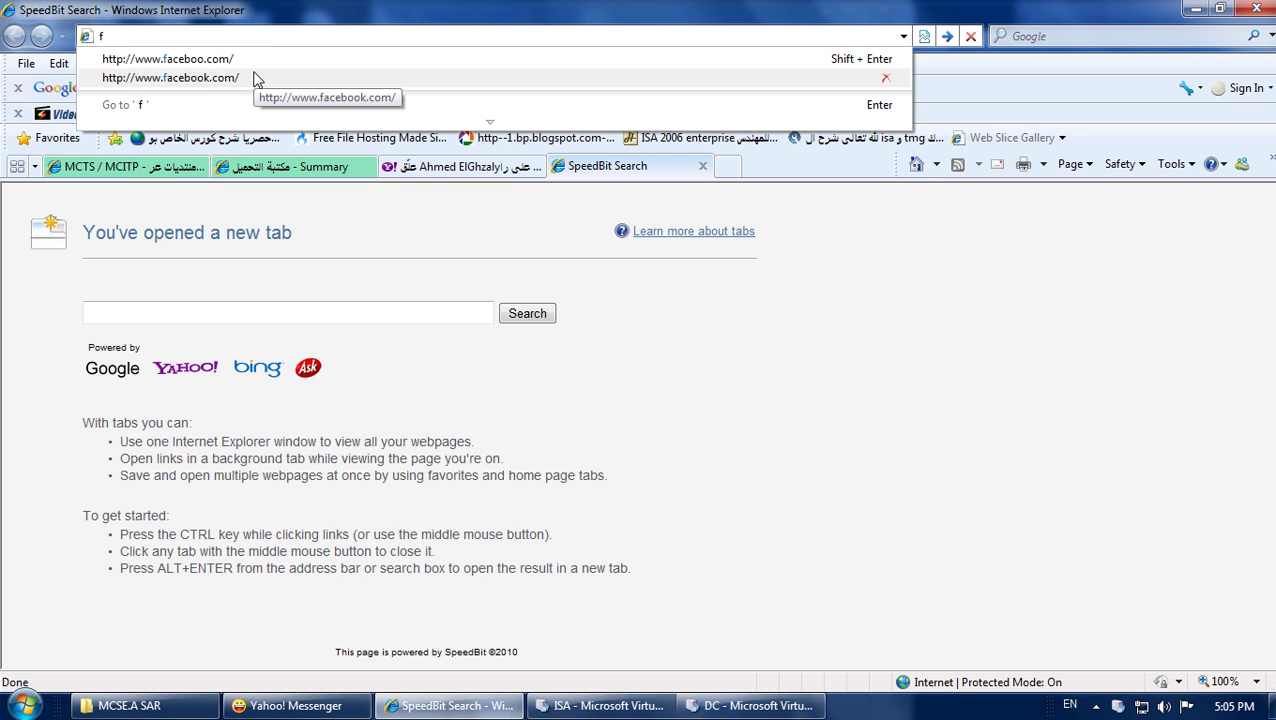
pyautogui.write('a')
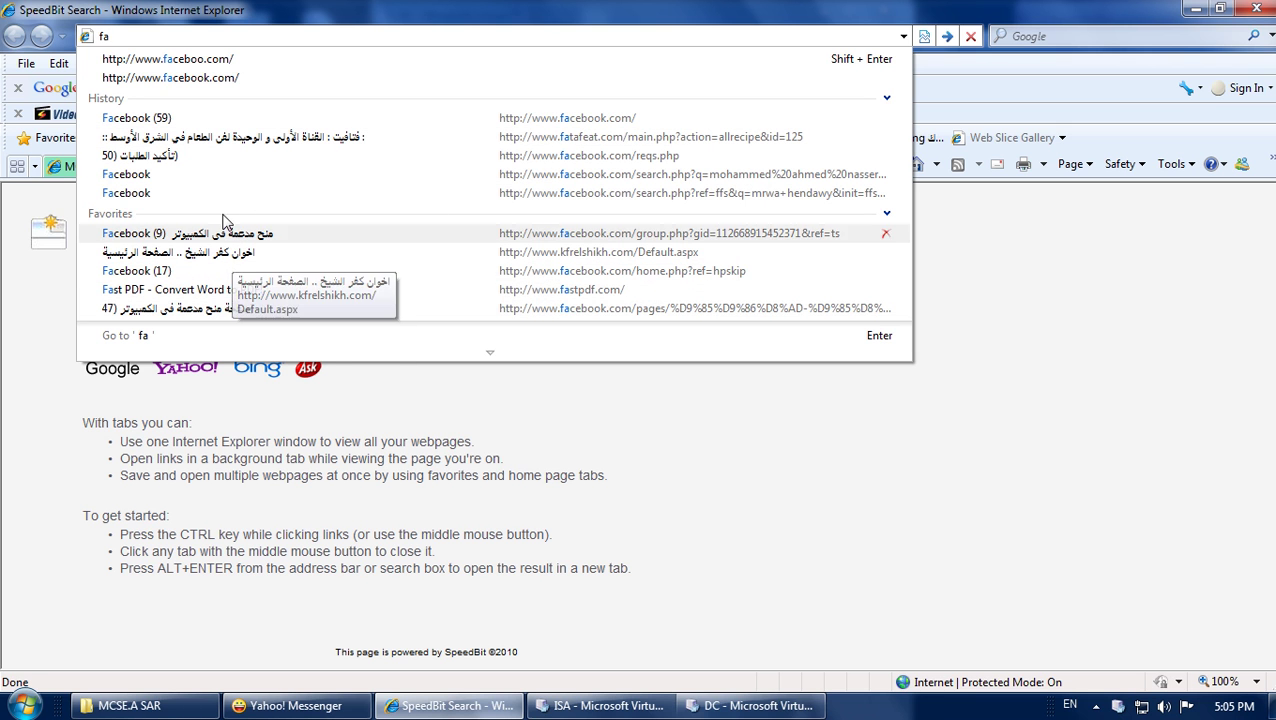
pyautogui.click(198, 117)
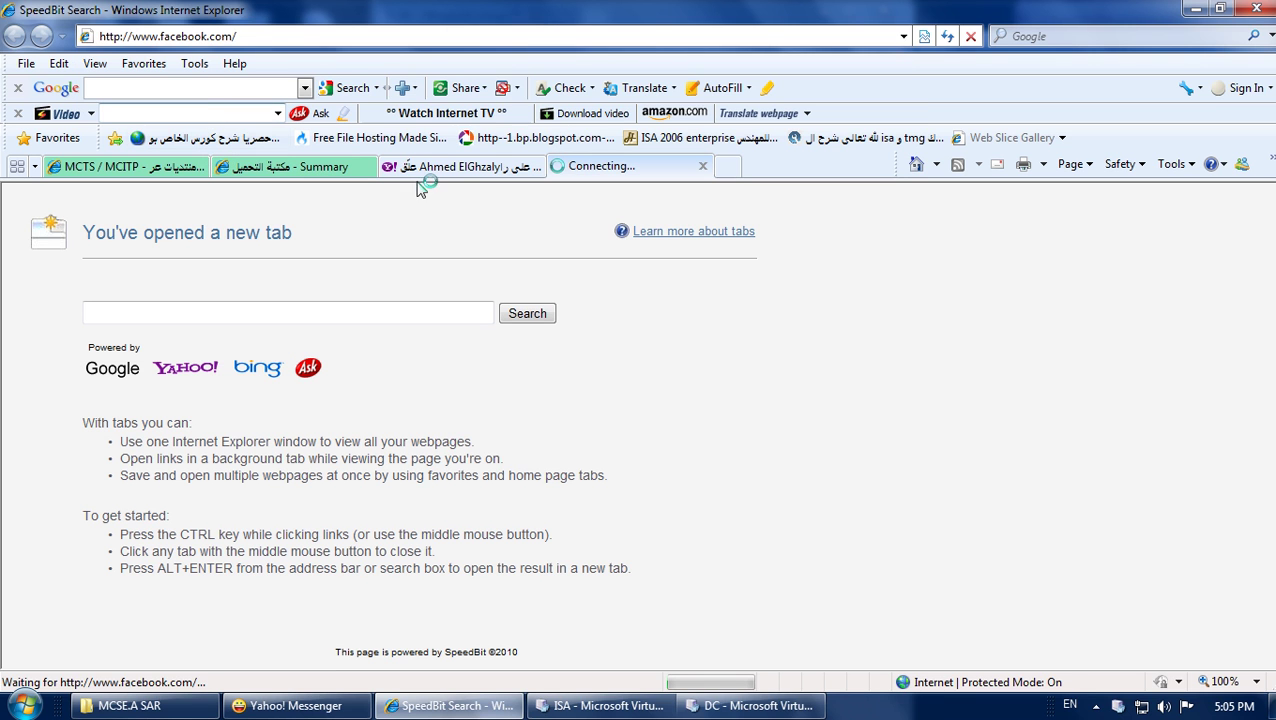
# Switch back to the ISA virtual machine and check the progress of saving the configuration changes
pyautogui.click(722, 705)
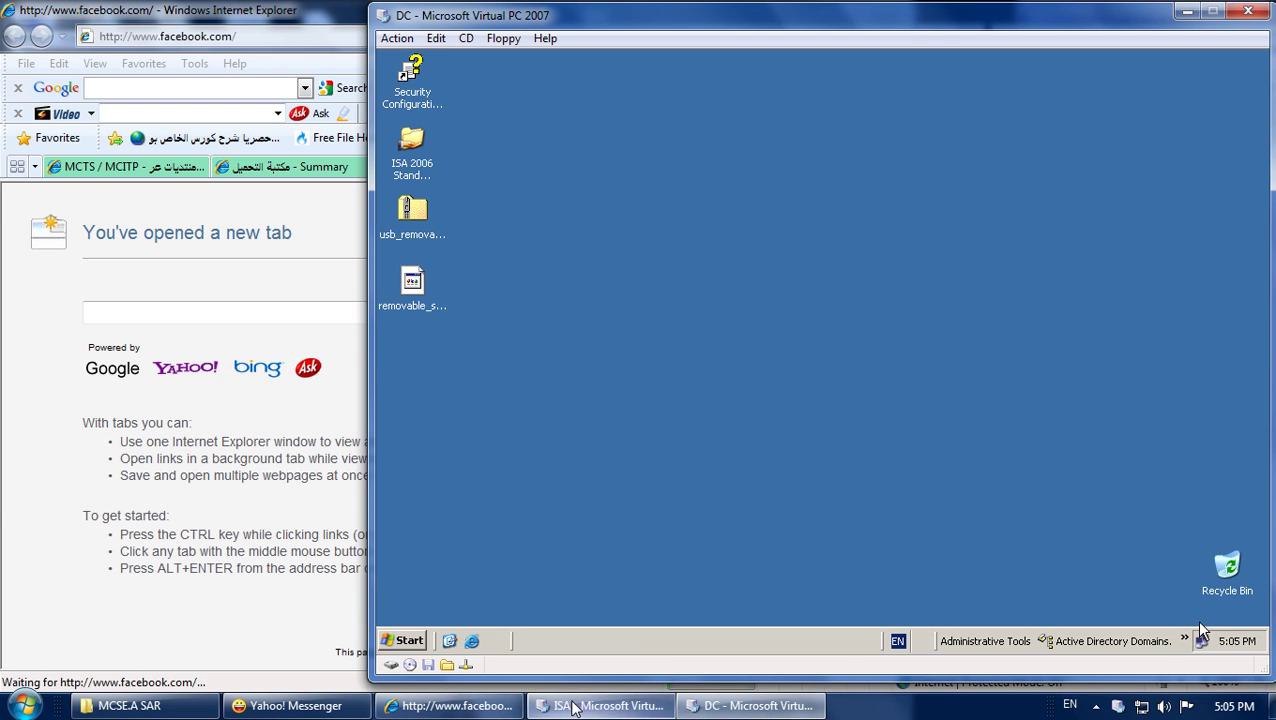
pyautogui.click(430, 707)
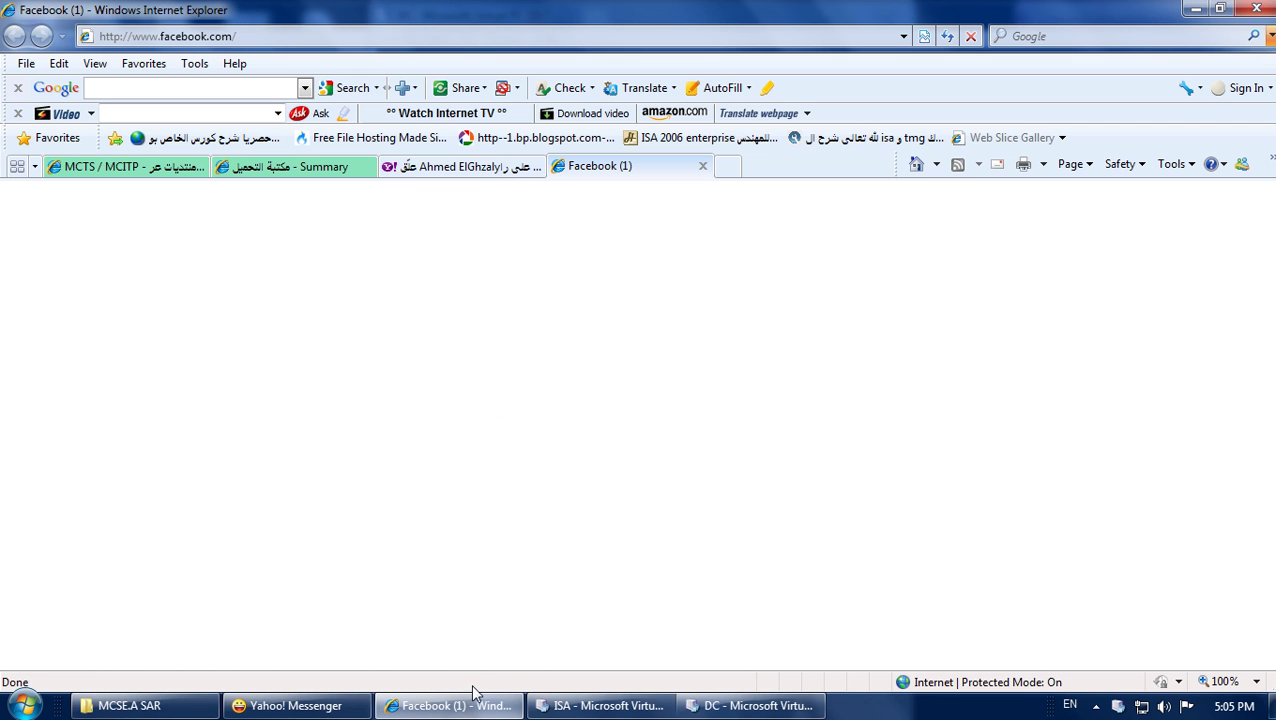
pyautogui.click(440, 705)
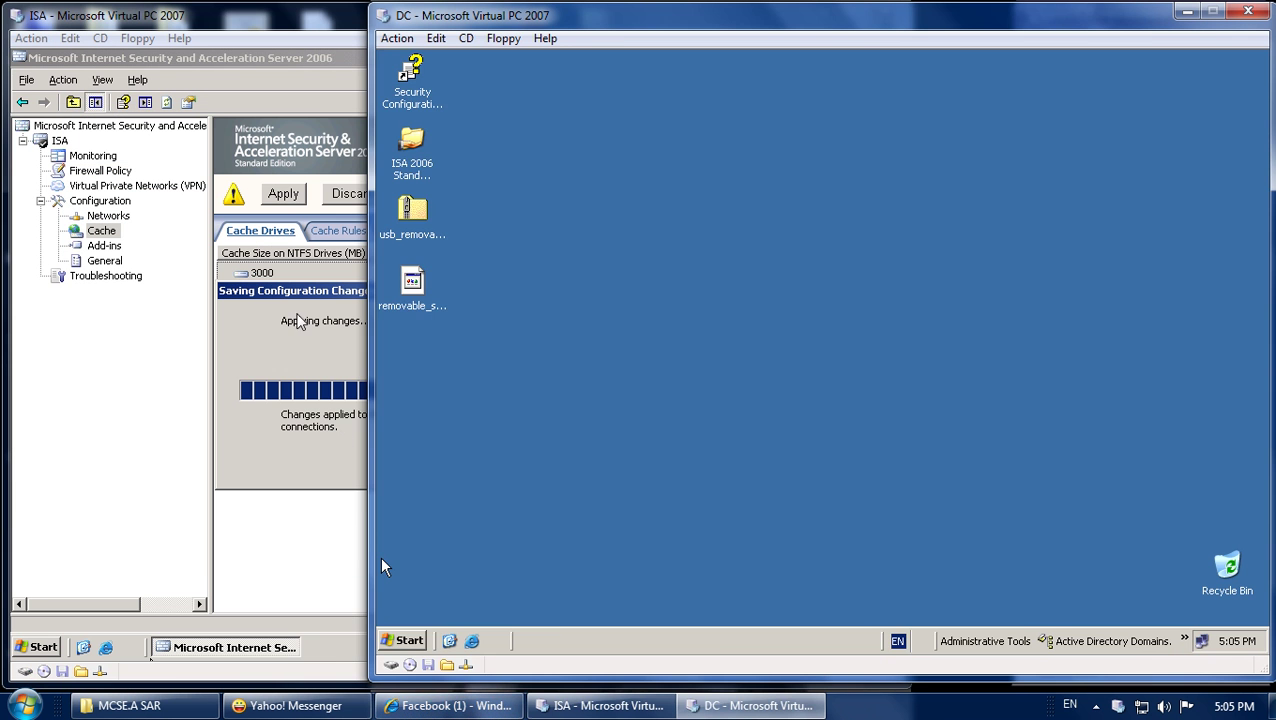
pyautogui.click(357, 315)
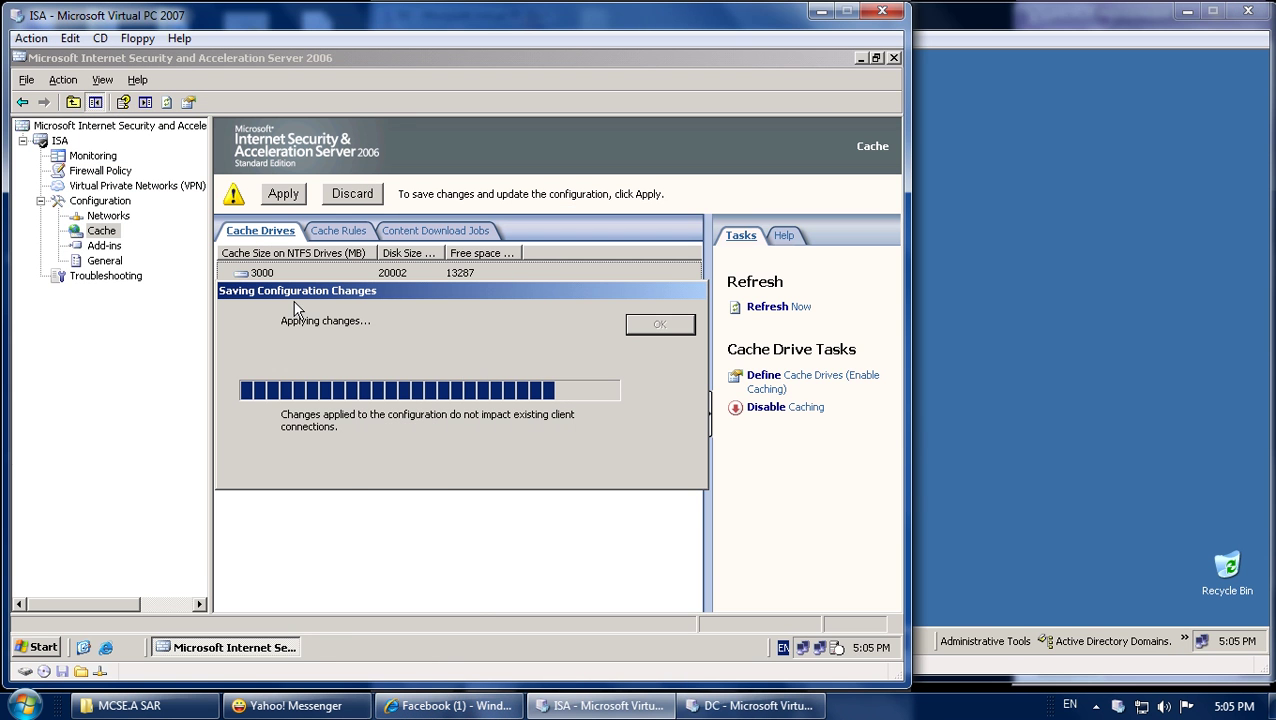
# Return to Internet Explorer and reload the Facebook page
pyautogui.click(437, 708)
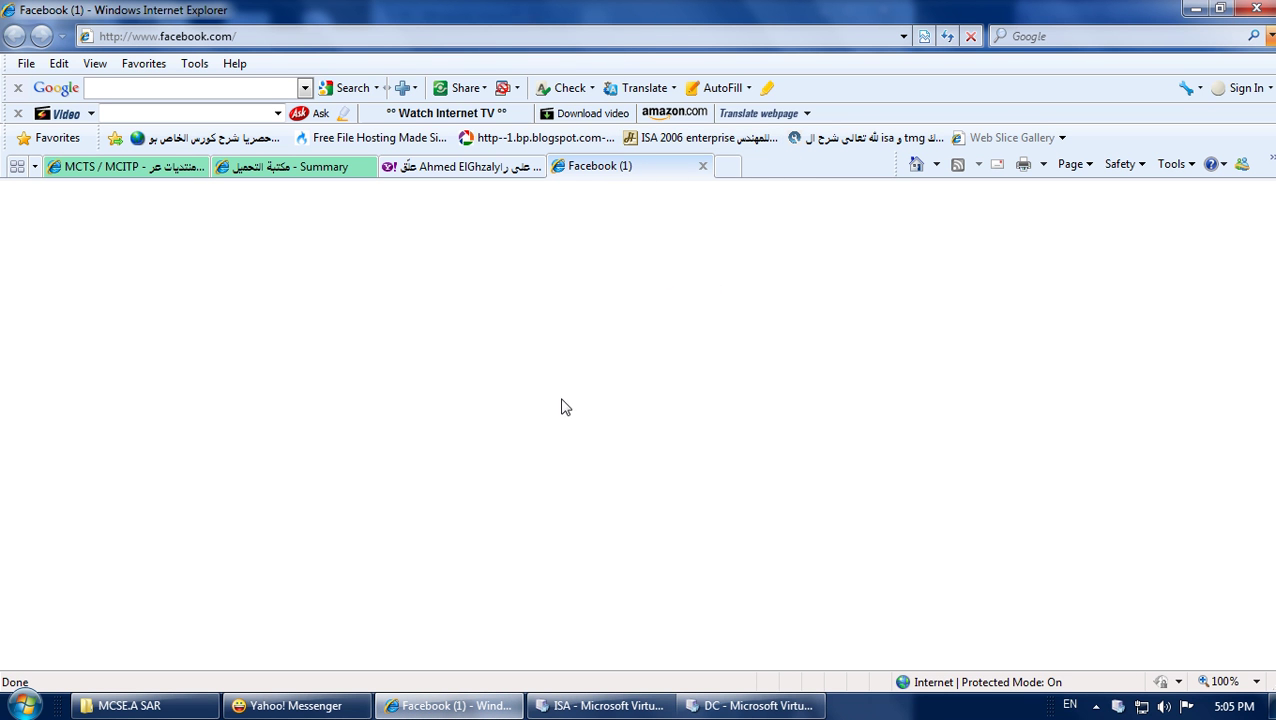
pyautogui.moveTo(451, 711)
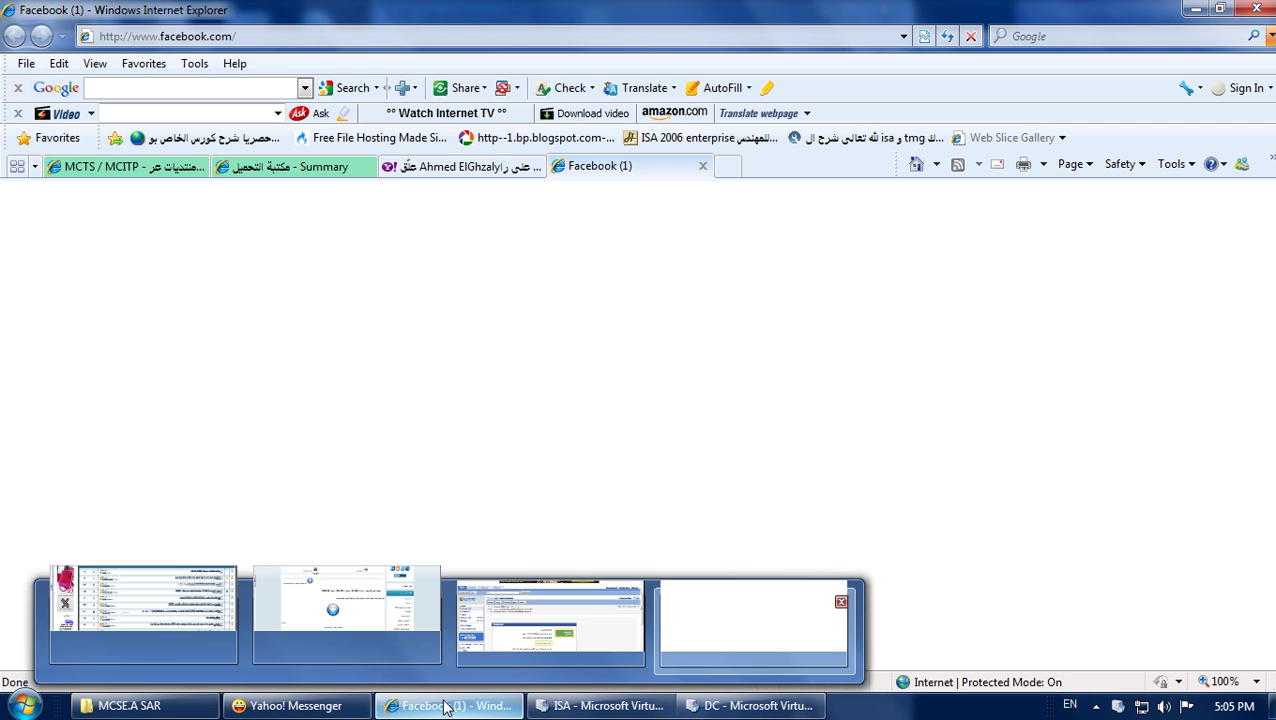
pyautogui.click(452, 706)
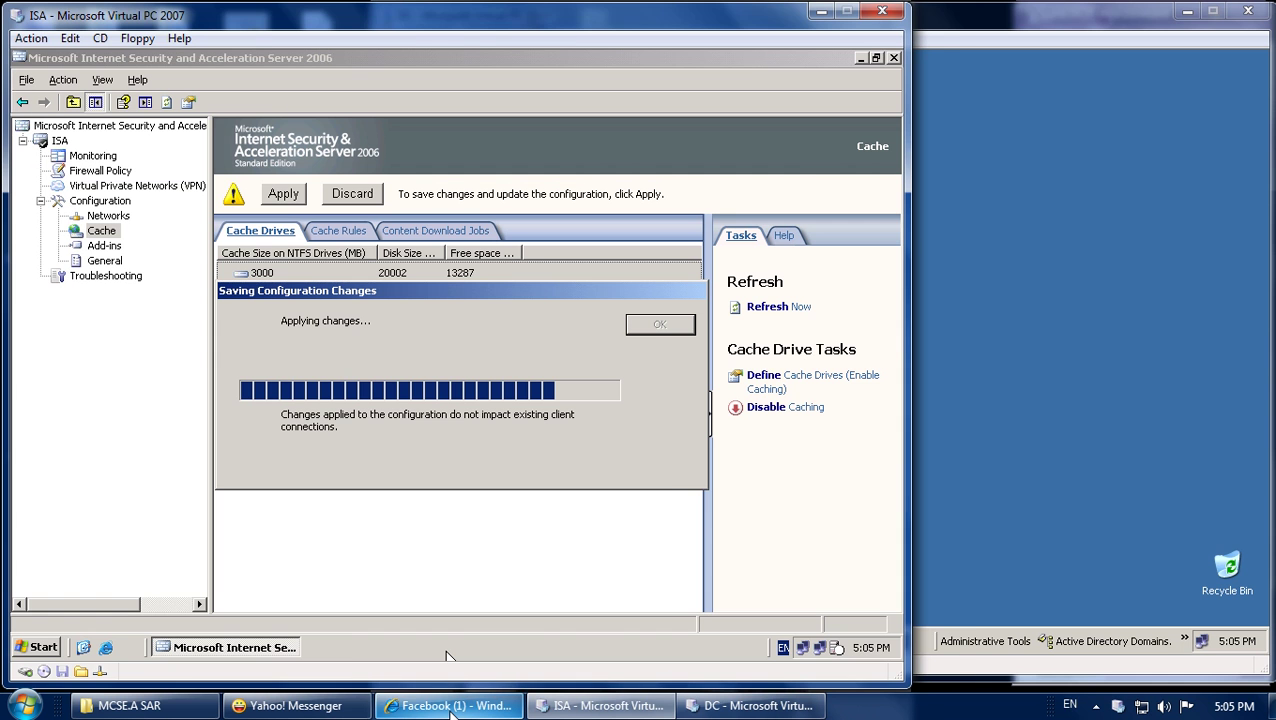
pyautogui.click(452, 706)
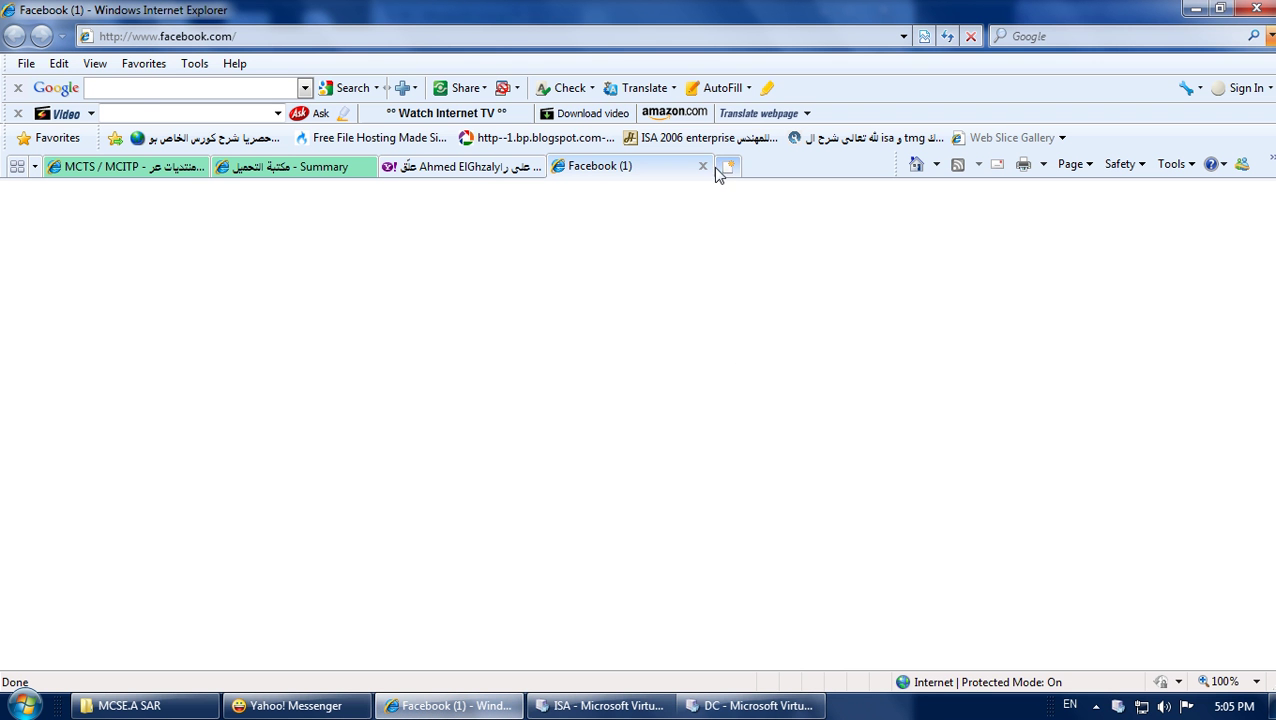
pyautogui.click(946, 36)
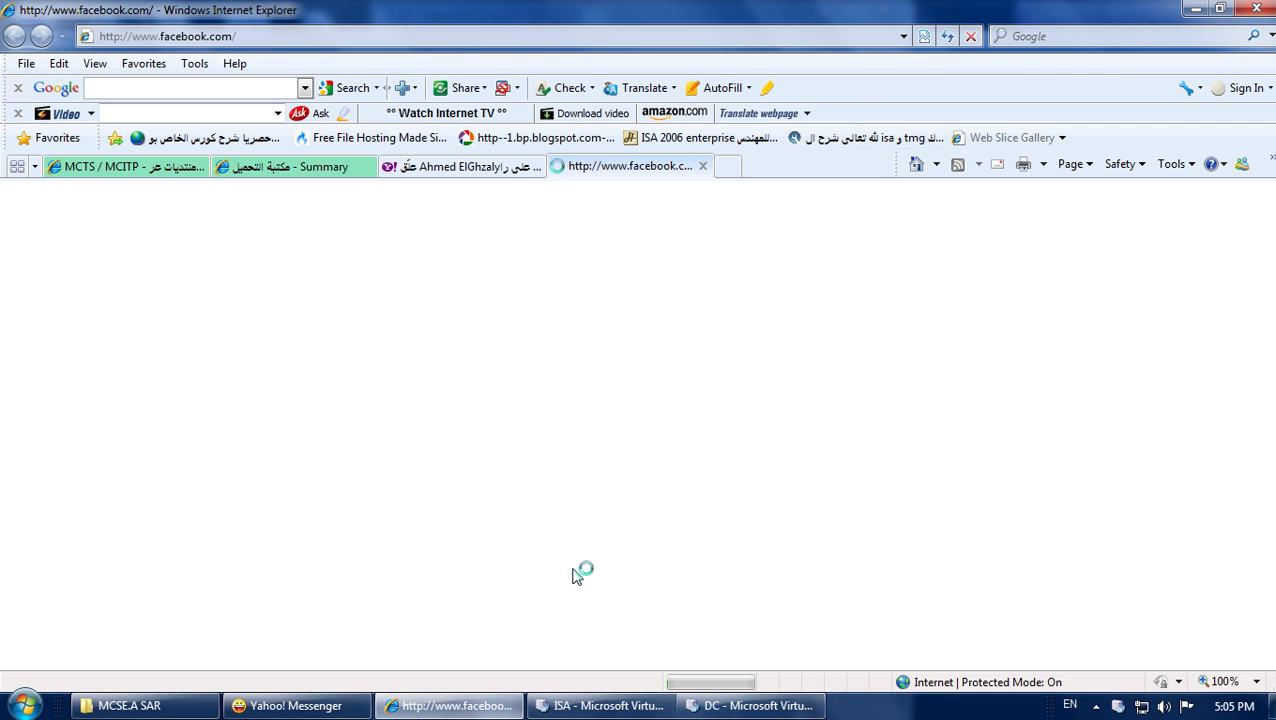
# Look through the arabhardware.net download summary page in Internet Explorer, and return to the ISA virtual machine's saving progress
pyautogui.click(472, 708)
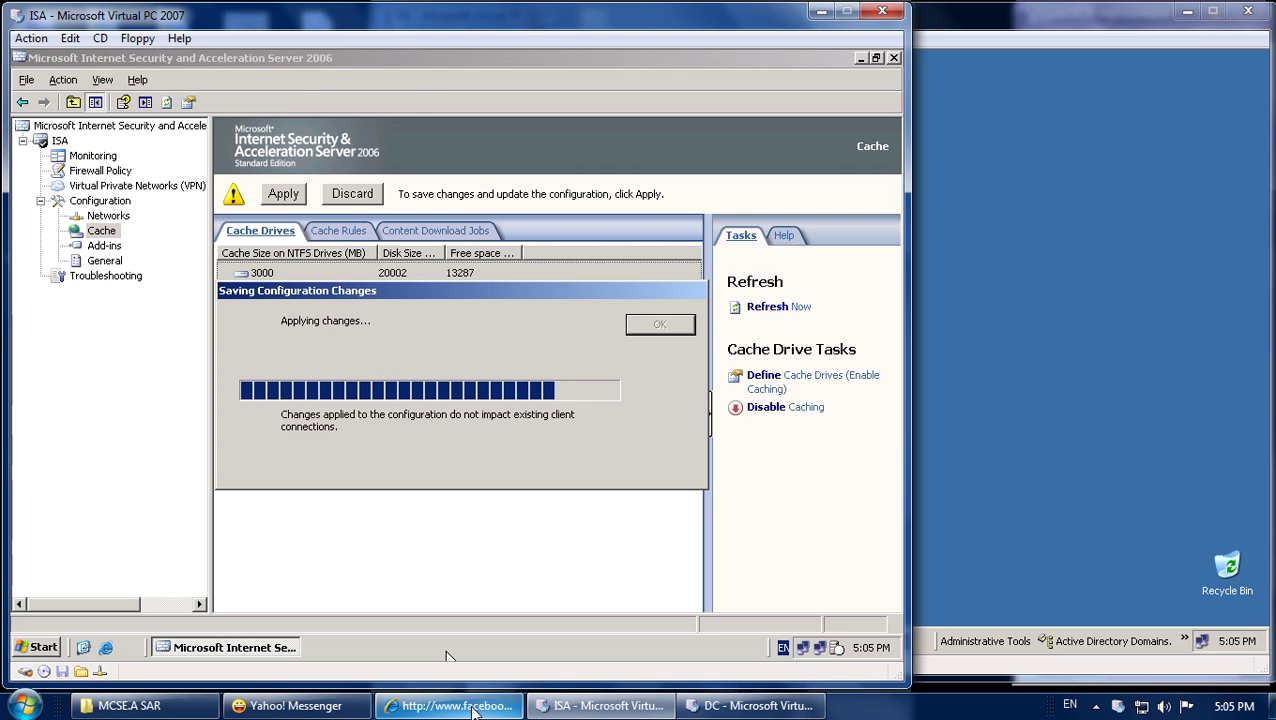
pyautogui.click(473, 708)
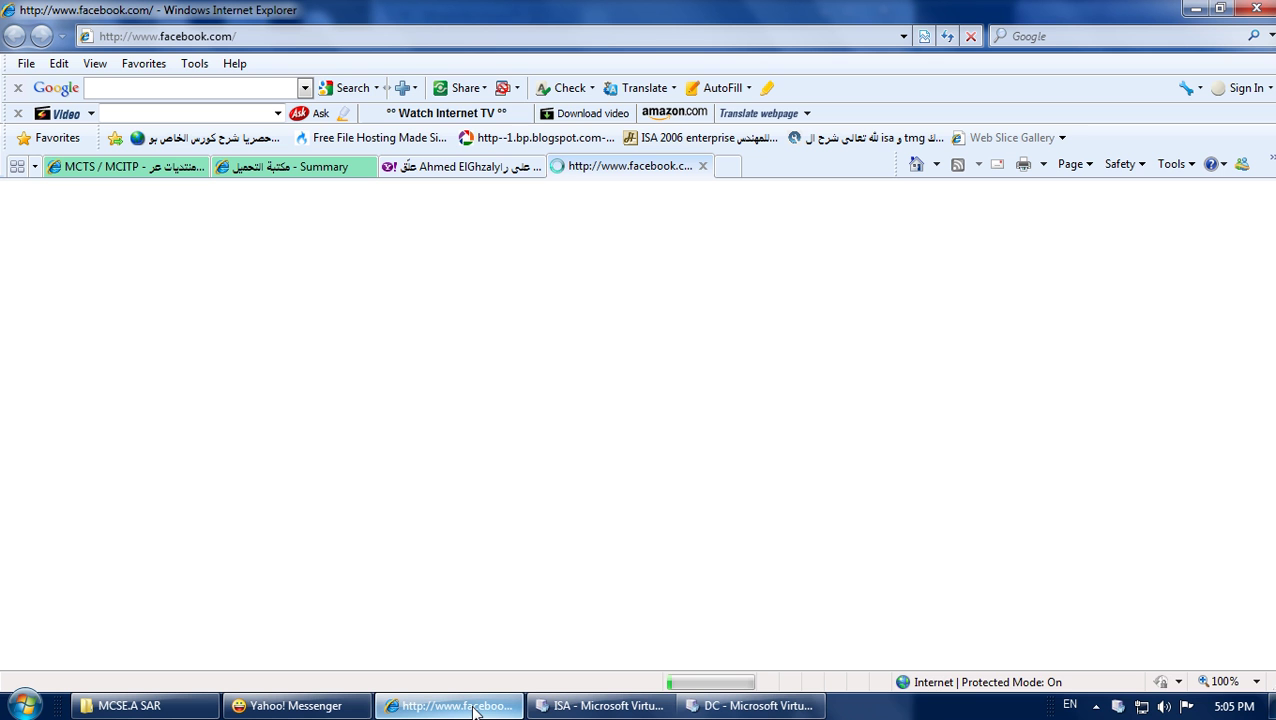
pyautogui.click(290, 166)
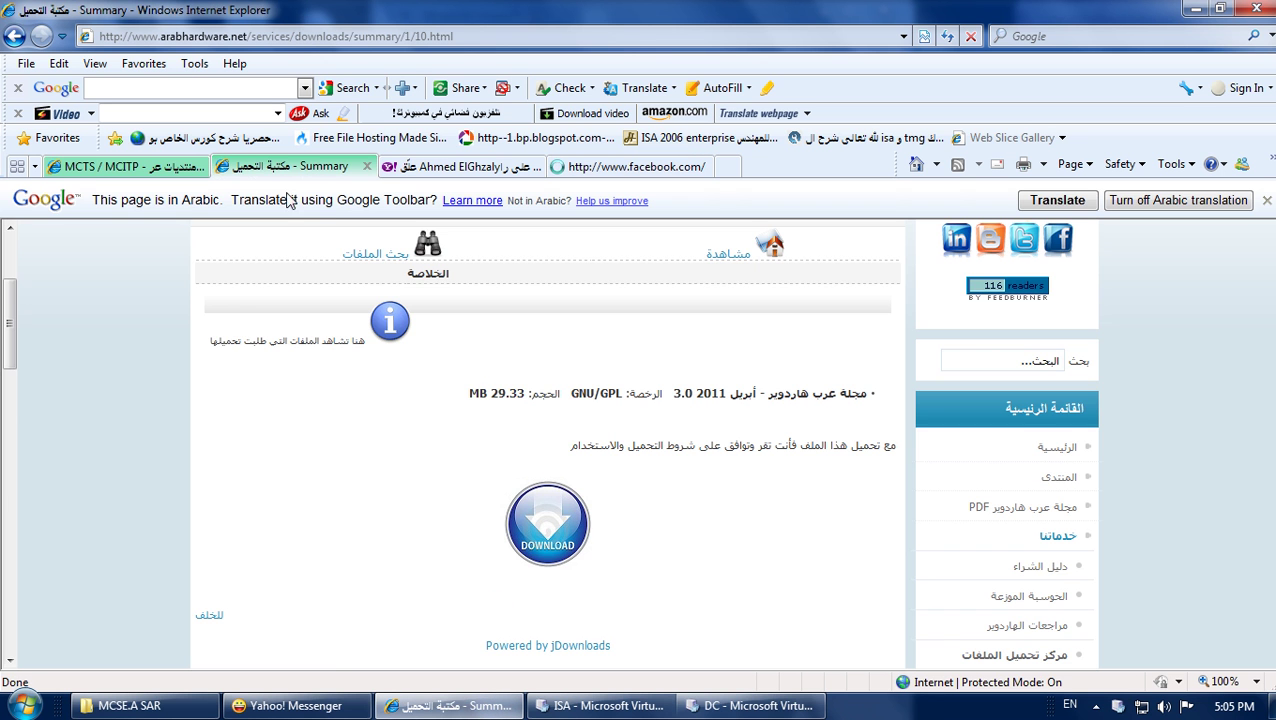
pyautogui.scroll(-3, 447, 569)
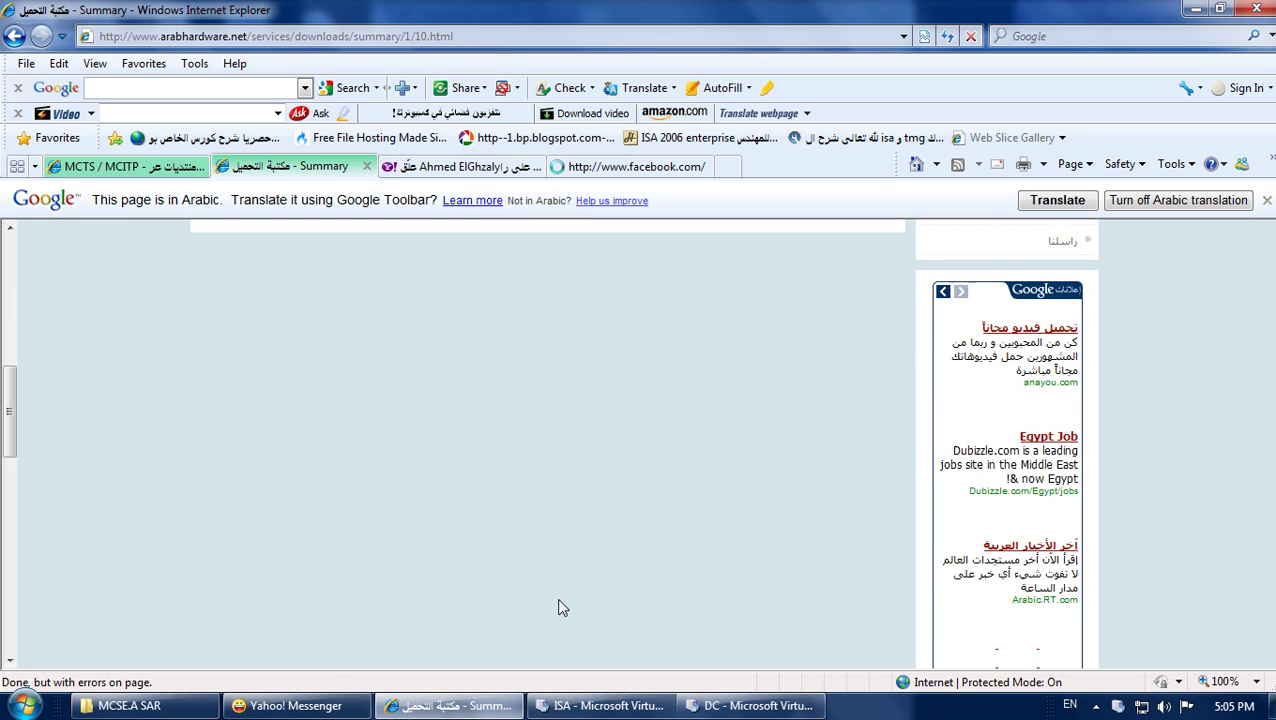
pyautogui.scroll(1, 545, 606)
pyautogui.scroll(-2, 561, 622)
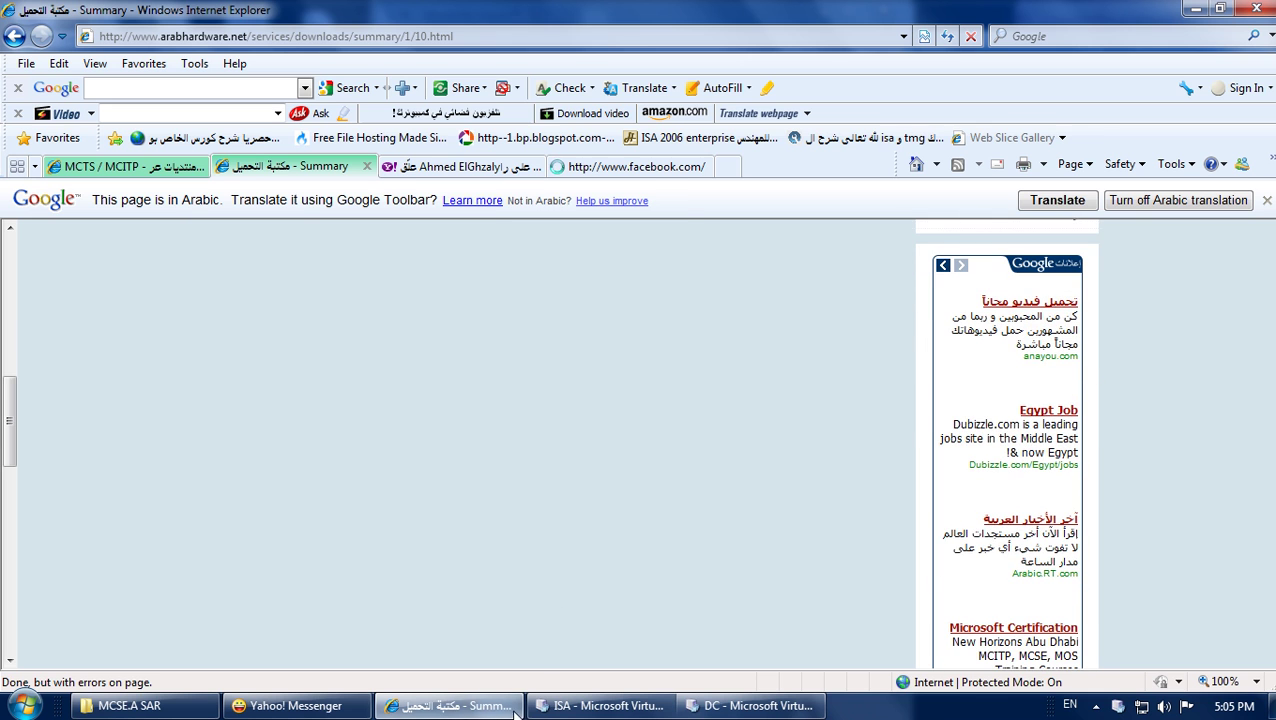
pyautogui.click(446, 705)
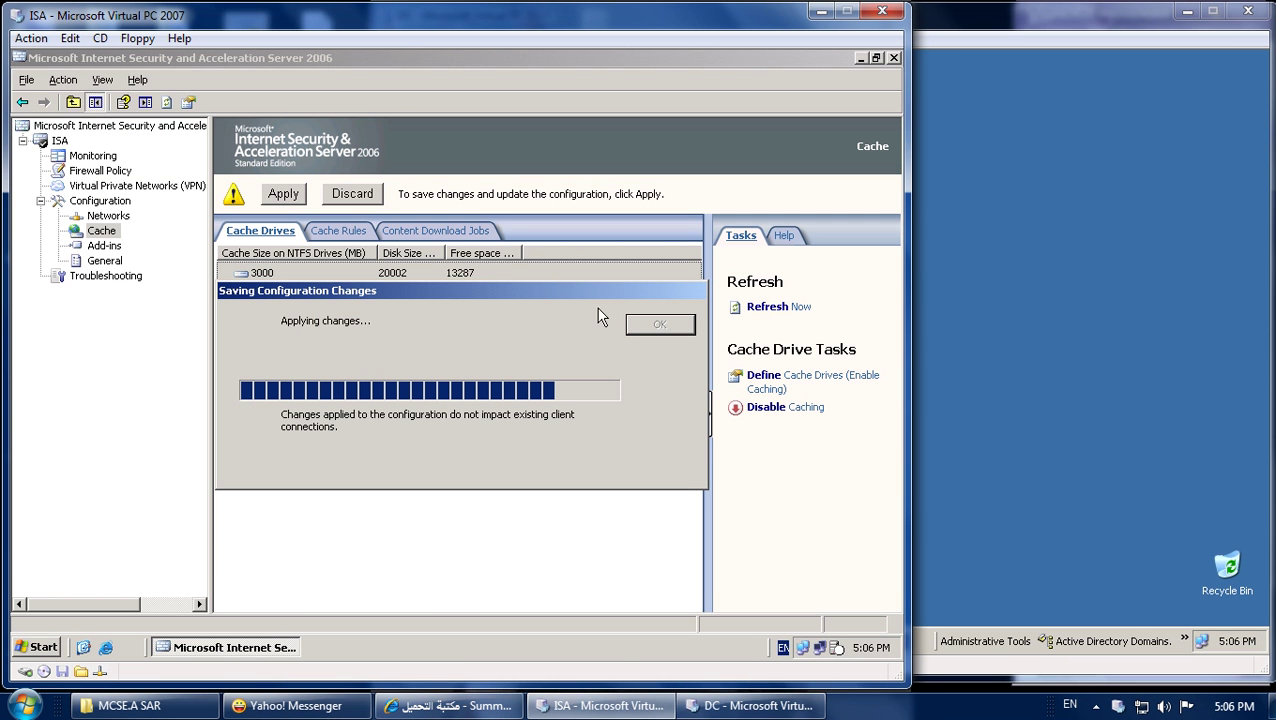
pyautogui.click(745, 705)
pyautogui.click(301, 564)
pyautogui.click(1096, 705)
pyautogui.click(1034, 525)
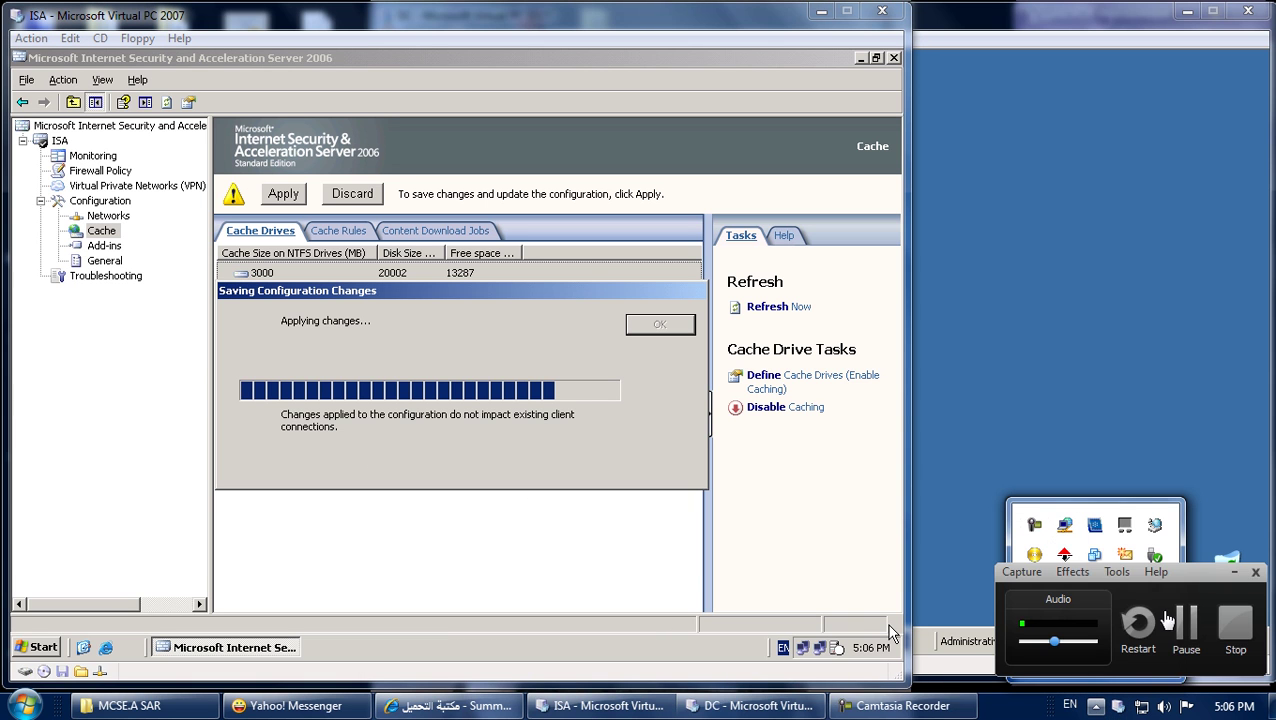
# Acknowledge the applied configuration changes in the ISA virtual machine and select the 3000 MB cache drive
pyautogui.click(746, 464)
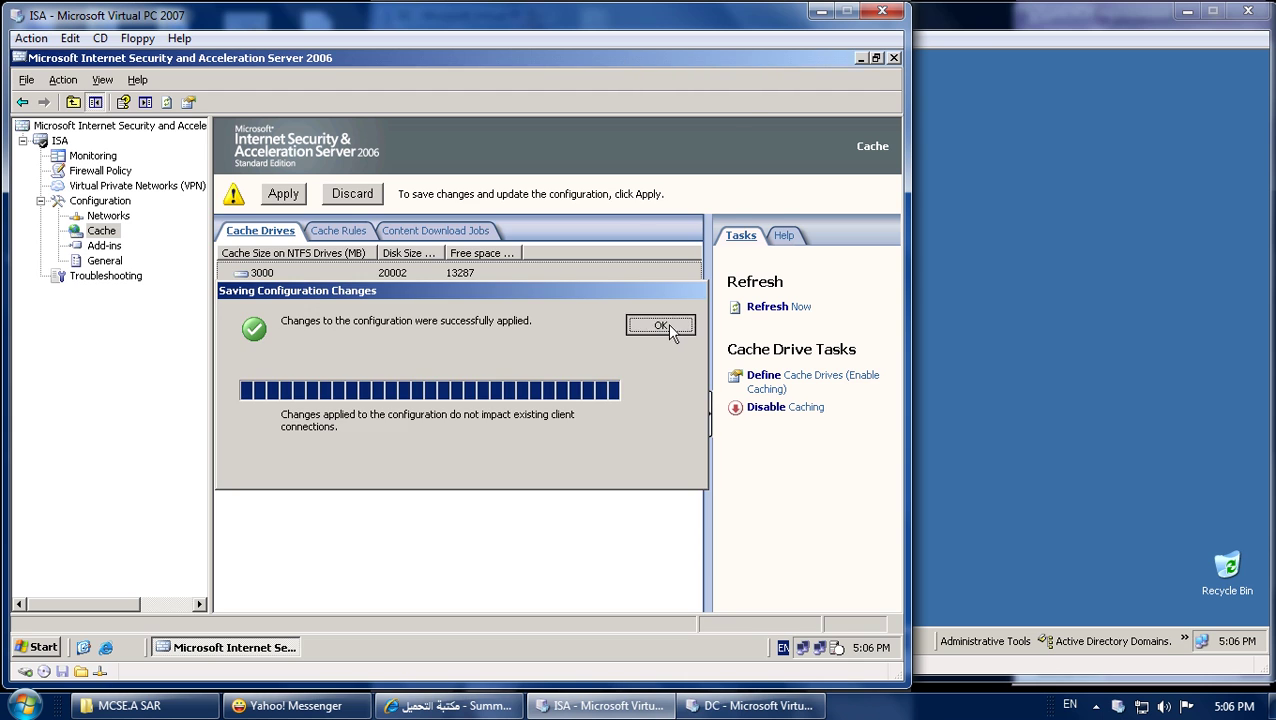
pyautogui.click(664, 326)
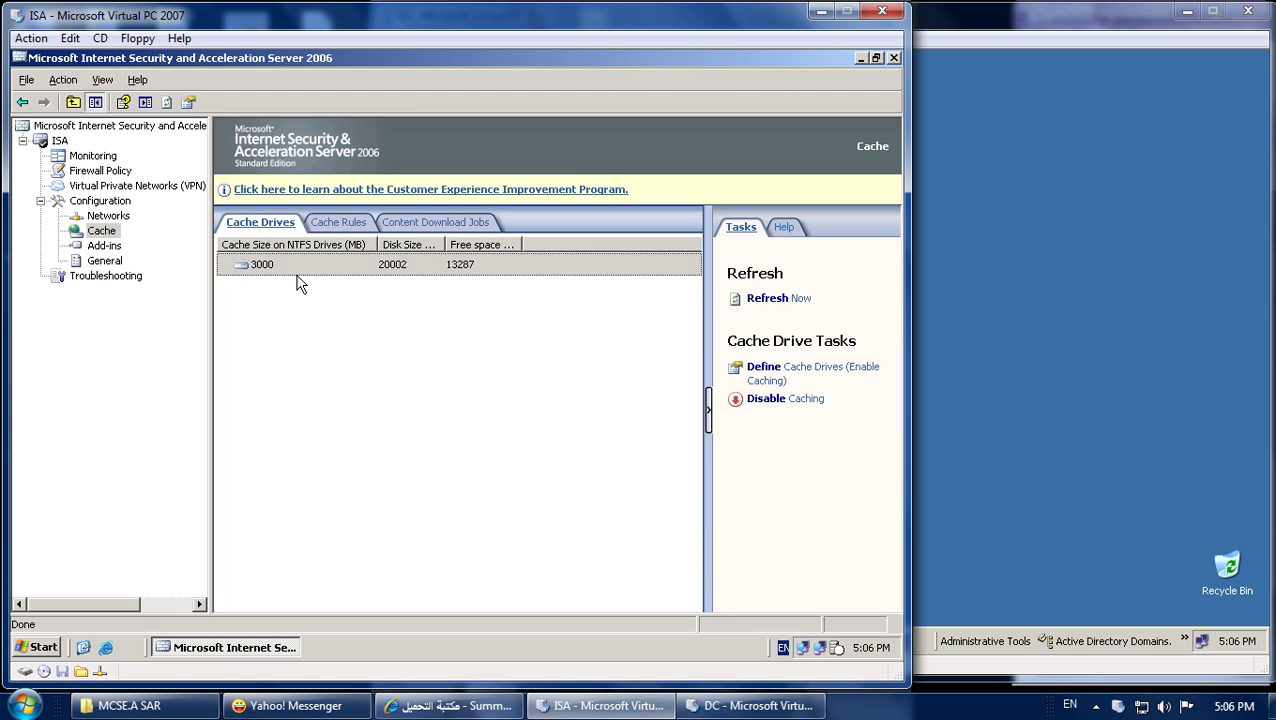
pyautogui.click(302, 277)
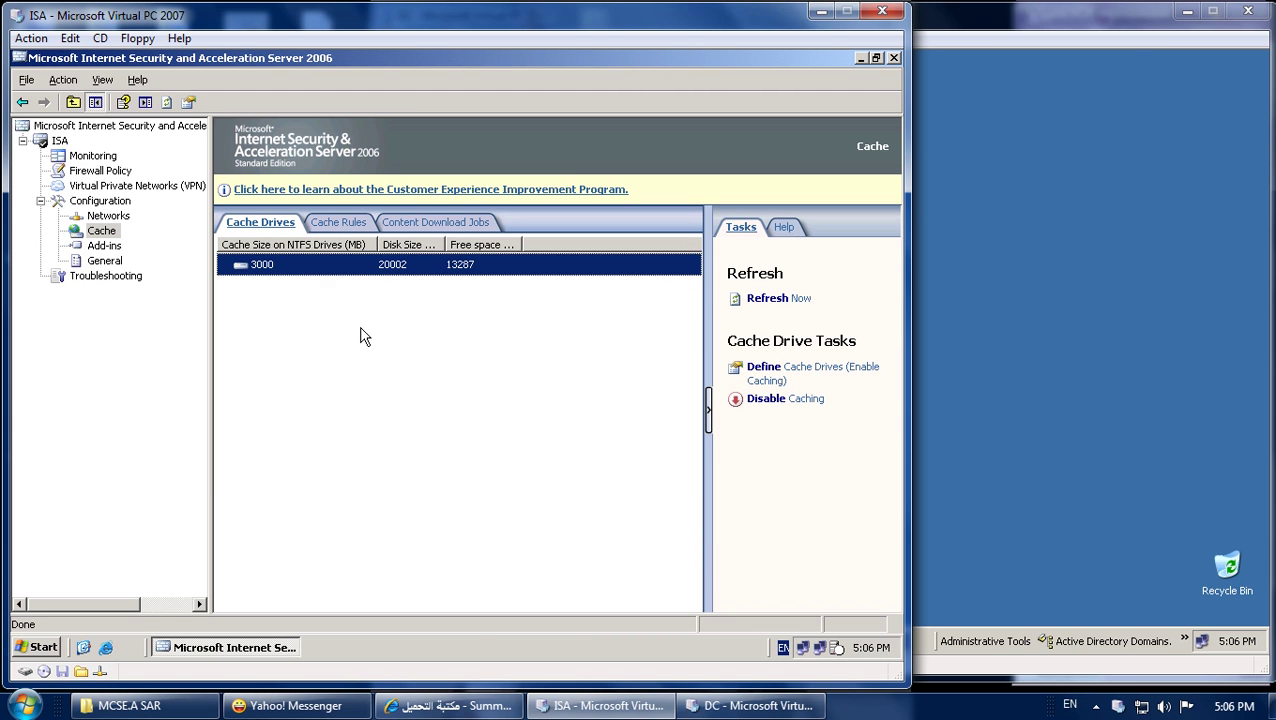